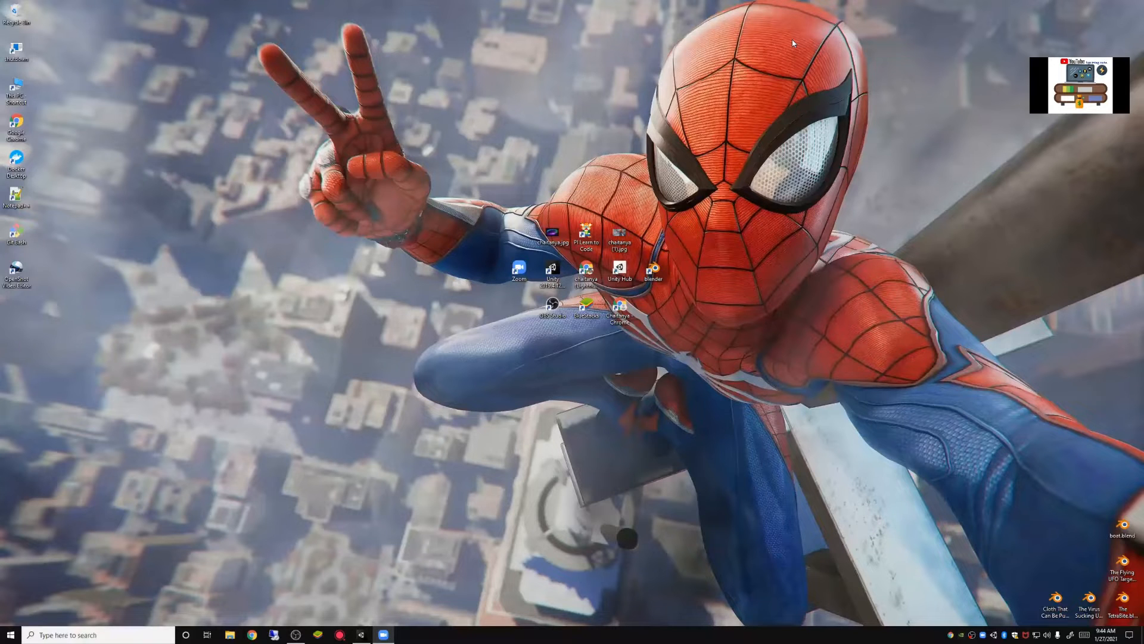
Open Google Chrome and search the web for "biteable"
{"action": "left_click", "coordinate": [253, 634]}
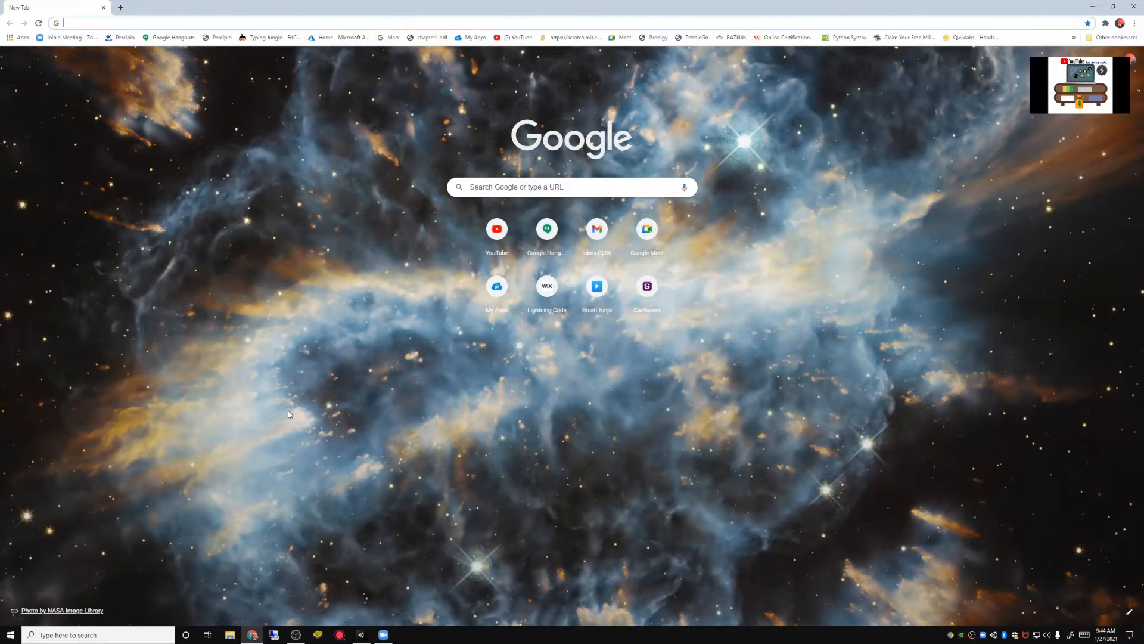
{"action": "type", "text": "Biteac"}
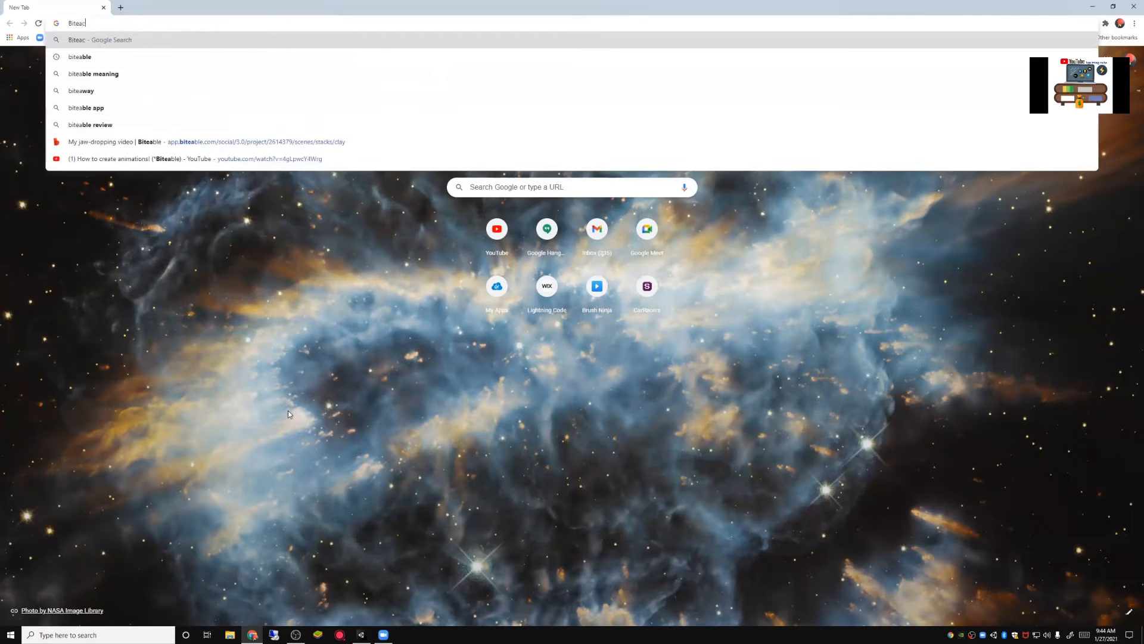
{"action": "key", "text": "BackSpace"}
{"action": "type", "text": "ble"}
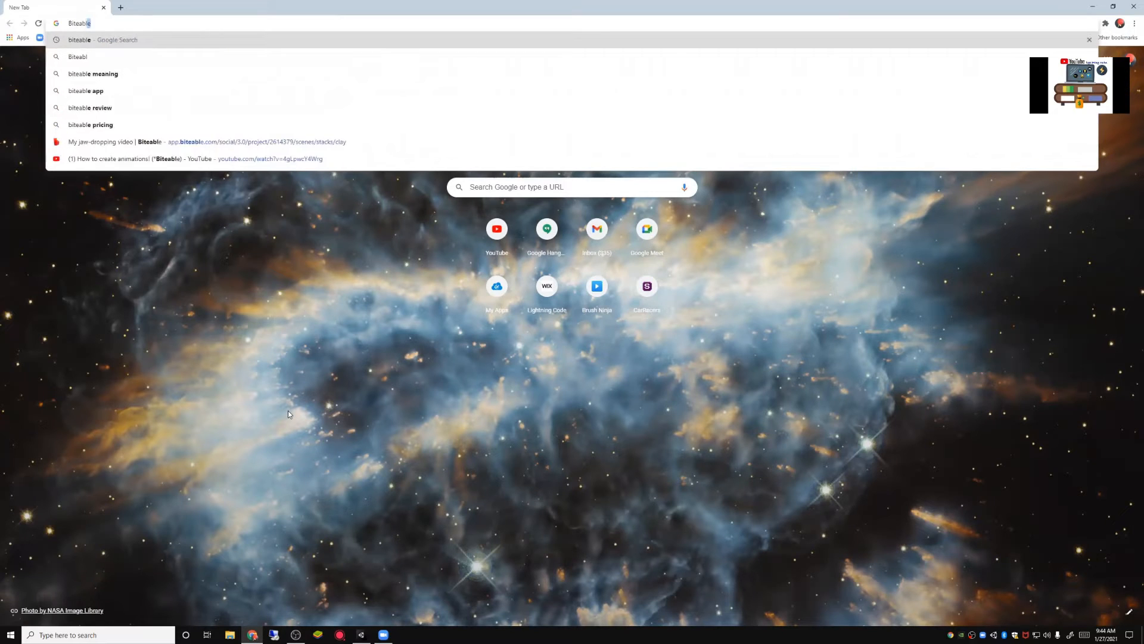
{"action": "key", "text": "Return"}
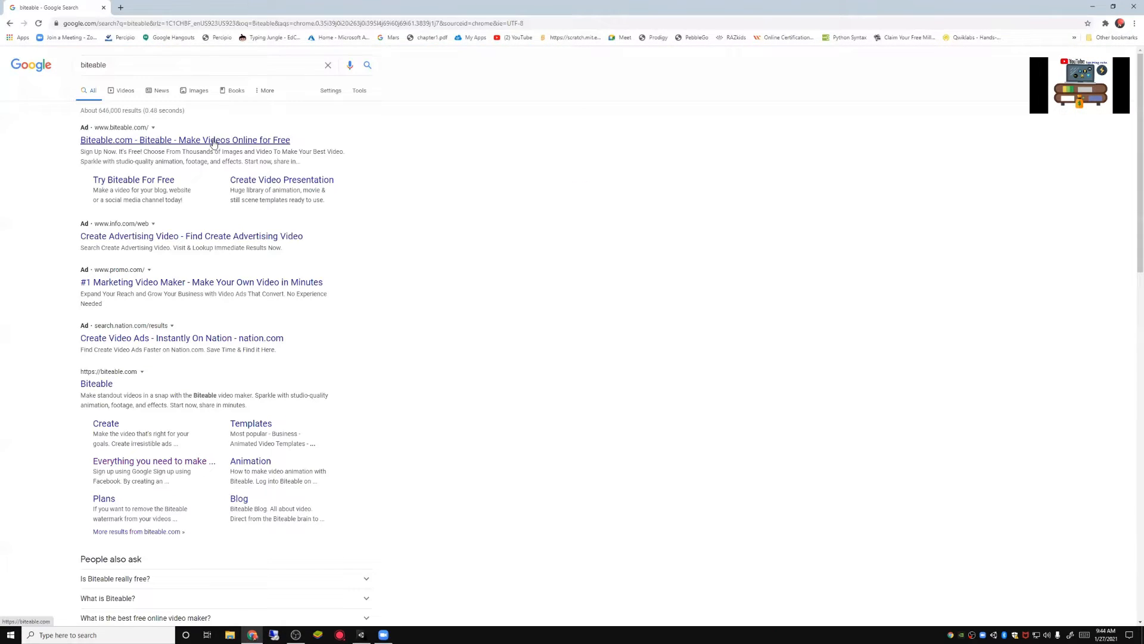
Open the Biteable website from the search results, start making a video and log in to the existing account
{"action": "left_click", "coordinate": [211, 141]}
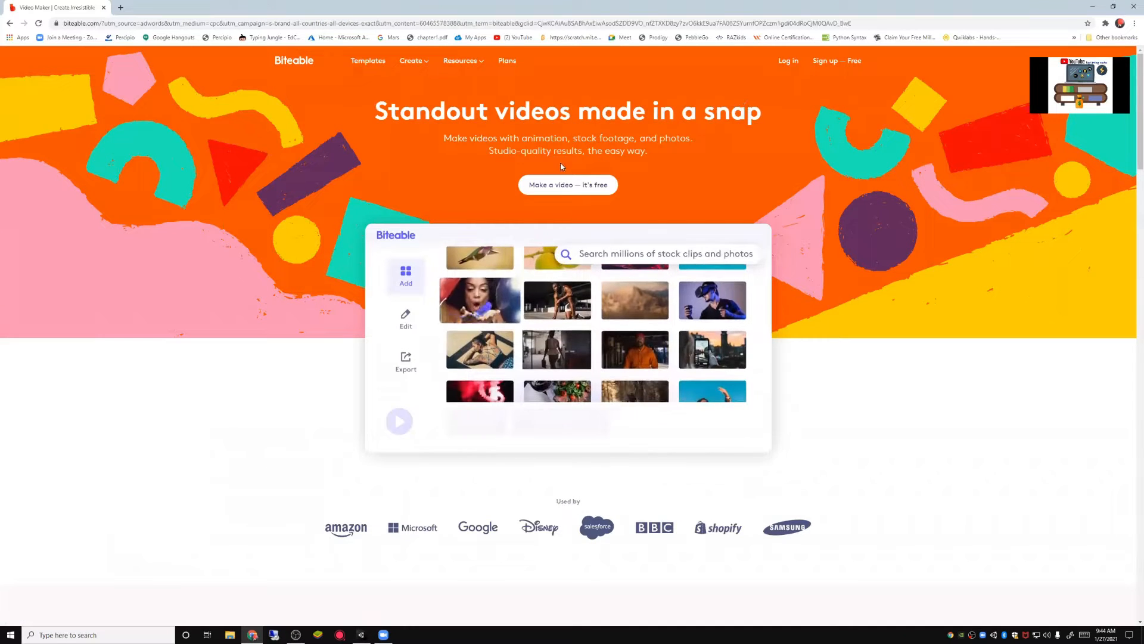
{"action": "left_click", "coordinate": [560, 185]}
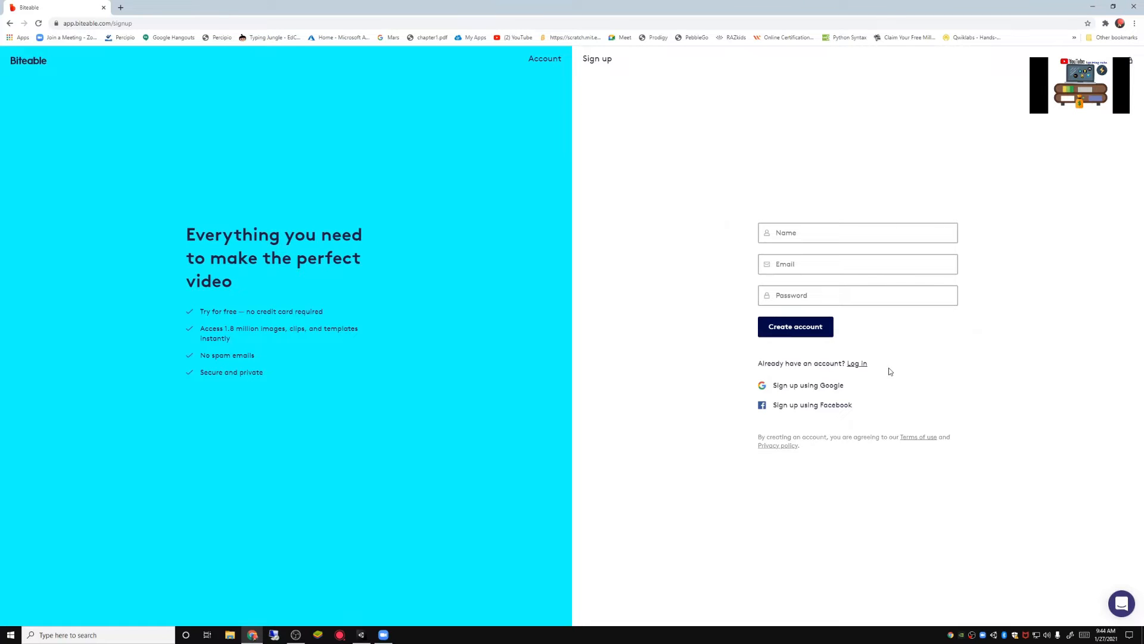
{"action": "left_click", "coordinate": [861, 364]}
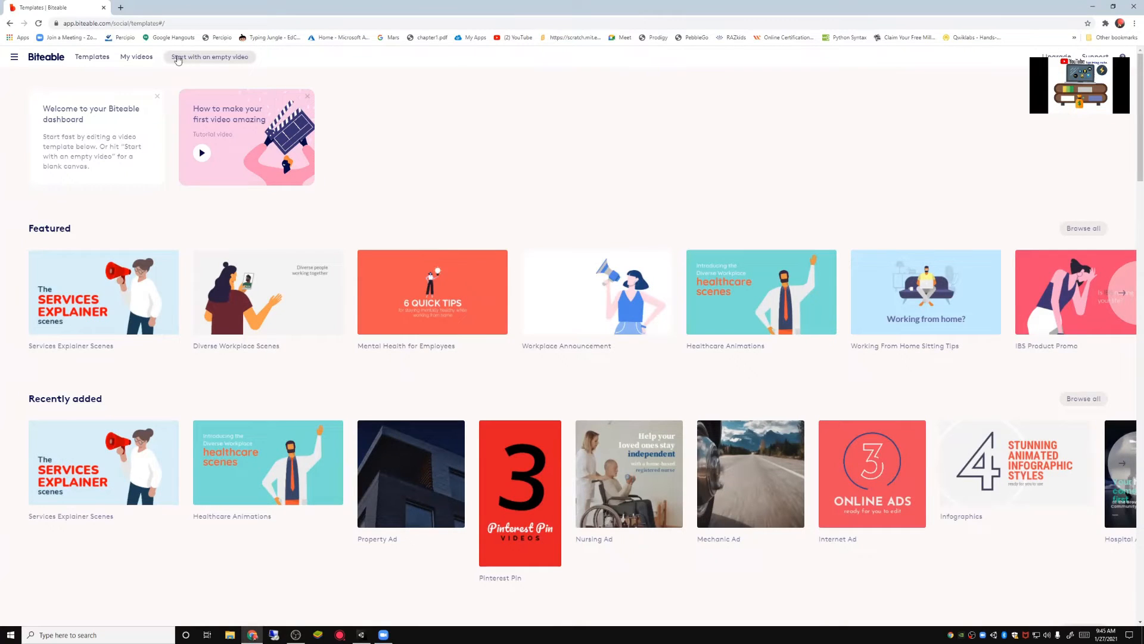
Look over the account's existing videos and return to the templates page
{"action": "left_click", "coordinate": [128, 57]}
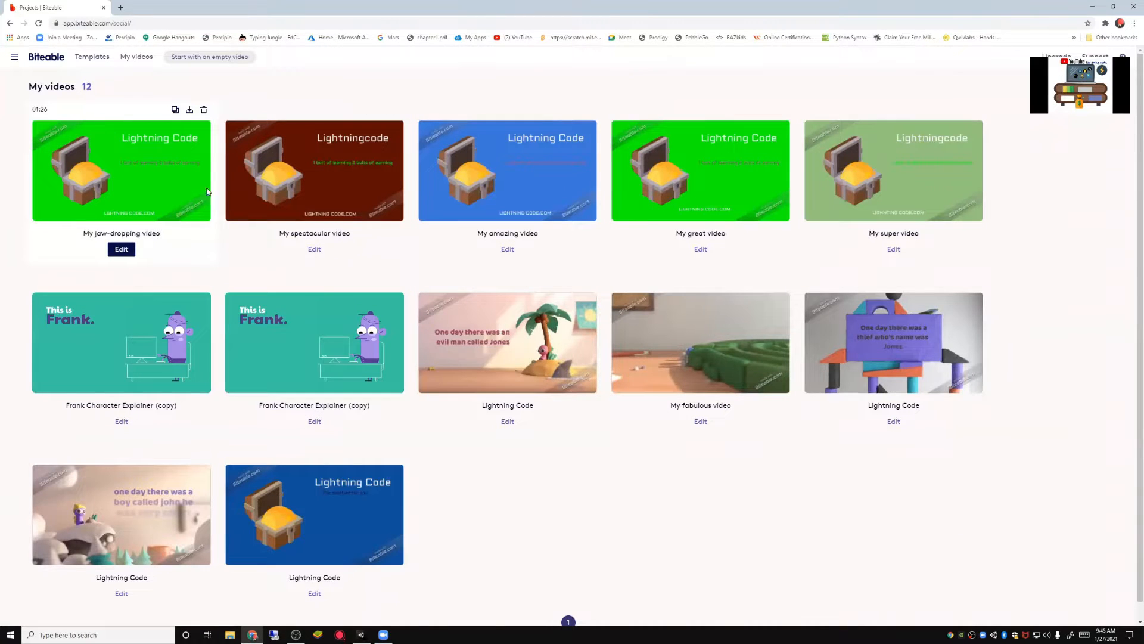
{"action": "left_click", "coordinate": [106, 63]}
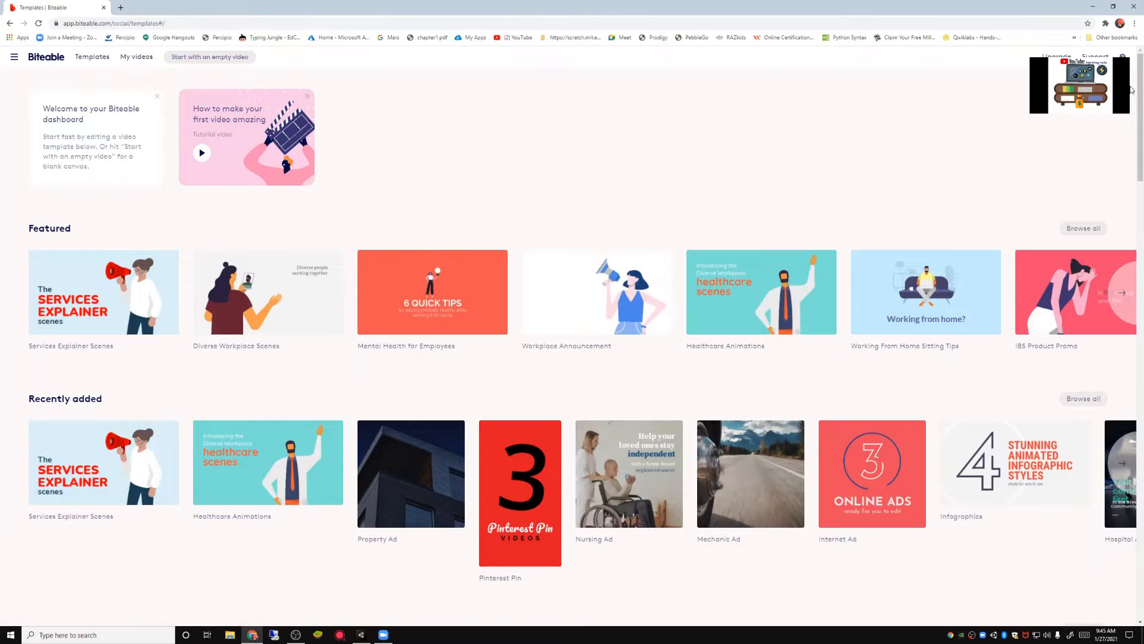
Create a new empty video in 16:9 shape with the project title "The demo"
{"action": "left_click", "coordinate": [210, 57]}
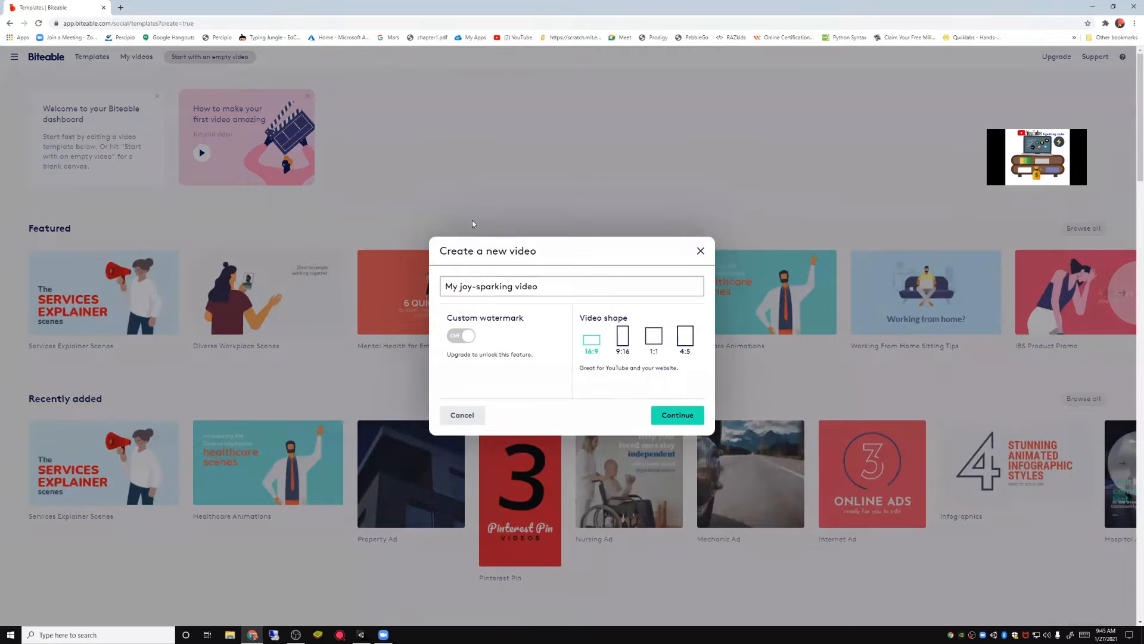
{"action": "left_click_drag", "start_coordinate": [544, 286], "coordinate": [438, 290]}
{"action": "key", "text": "BackSpace"}
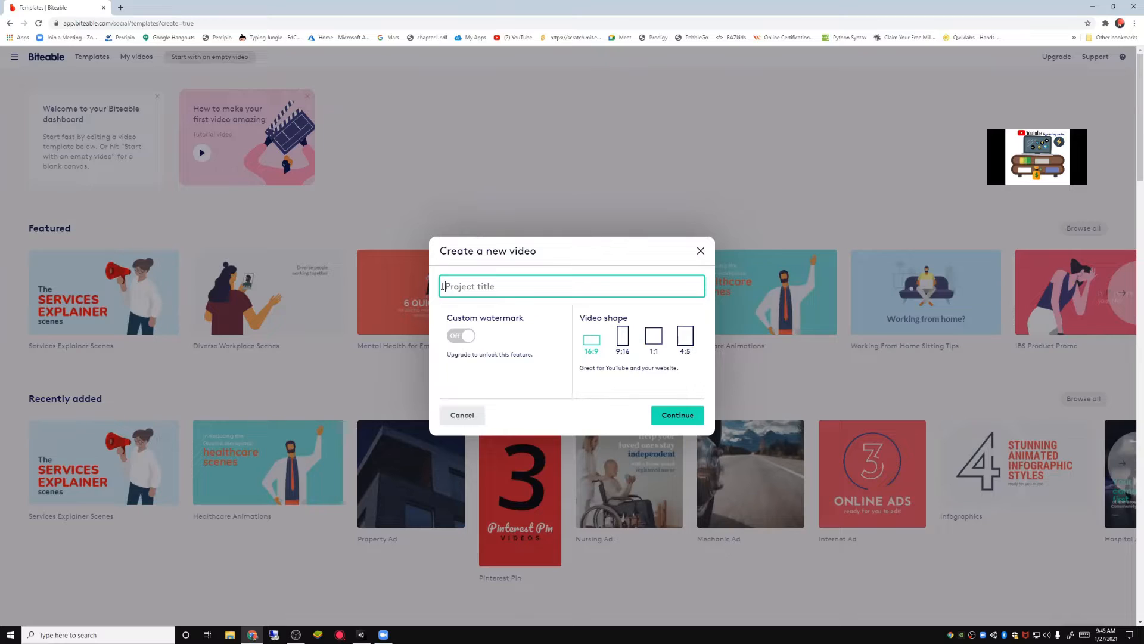
{"action": "type", "text": "l"}
{"action": "key", "text": "BackSpace"}
{"action": "type", "text": "The demo"}
{"action": "scroll", "coordinate": [596, 358], "scroll_direction": "down", "scroll_amount": 2}
{"action": "left_click", "coordinate": [680, 415]}
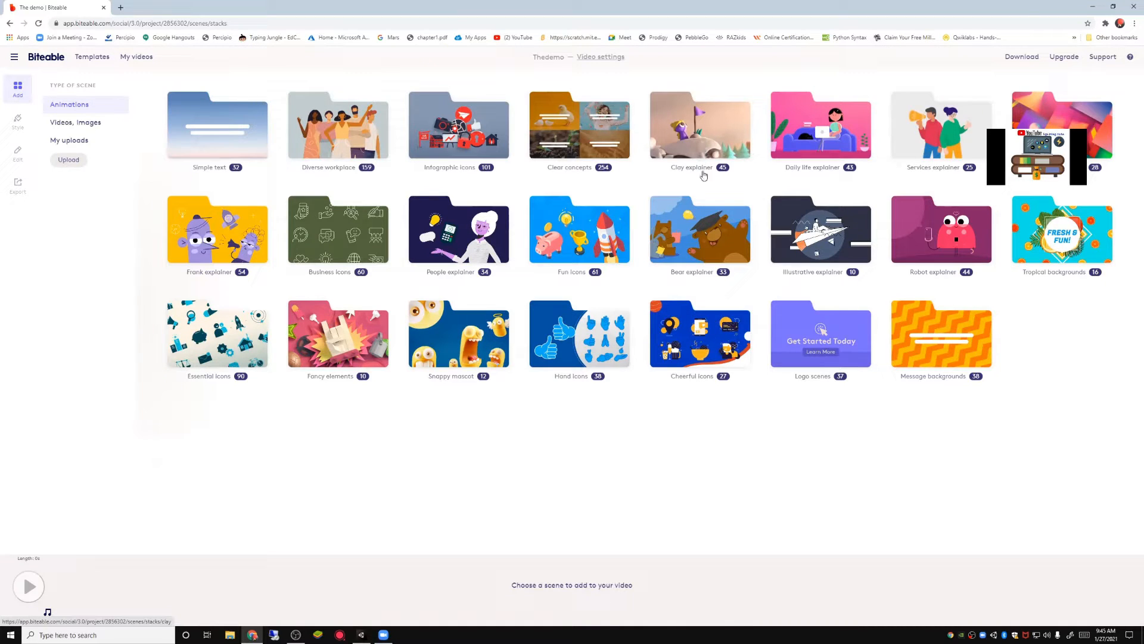
Examine the scenes available in the Clay explainer animation collection, then return to all animations
{"action": "left_click", "coordinate": [701, 135]}
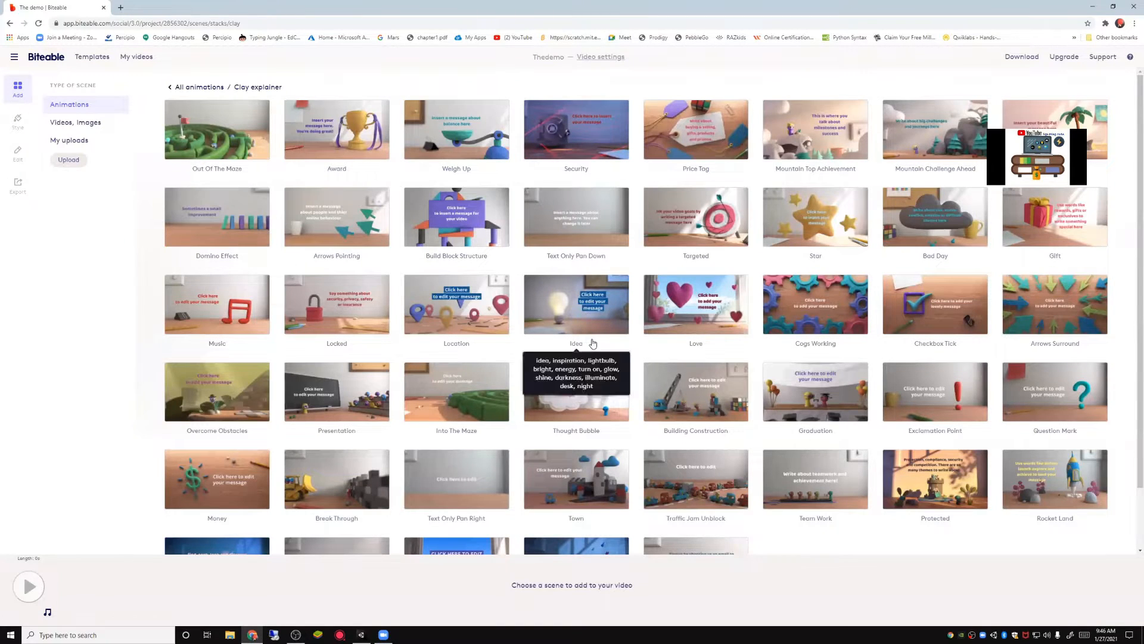
{"action": "scroll", "coordinate": [817, 553], "scroll_direction": "down", "scroll_amount": 1}
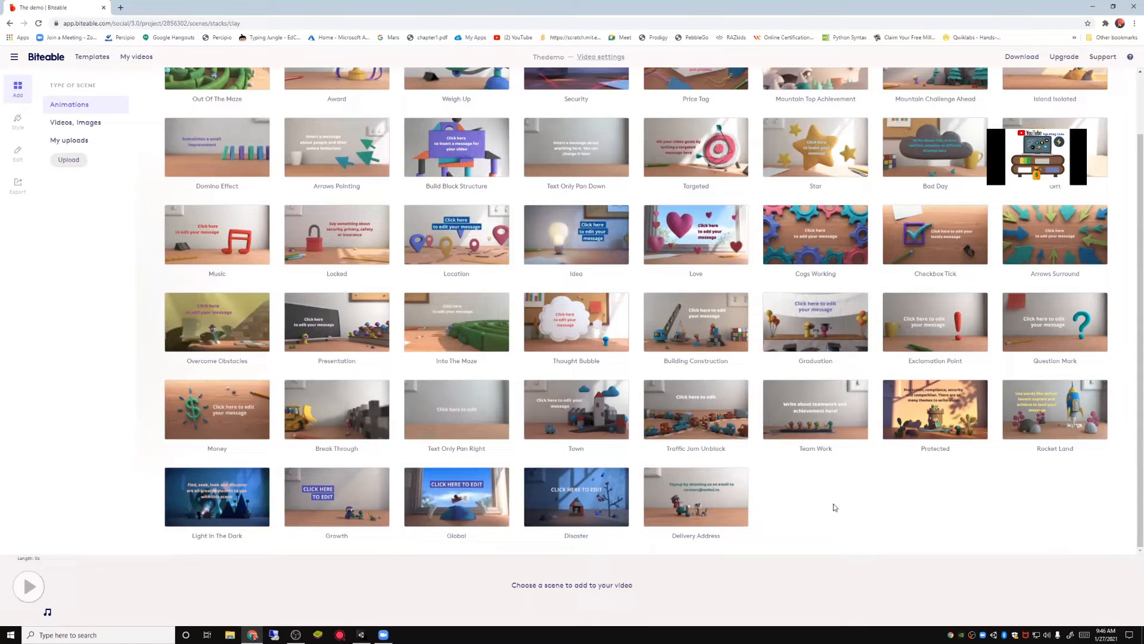
{"action": "scroll", "coordinate": [798, 524], "scroll_direction": "up", "scroll_amount": 1}
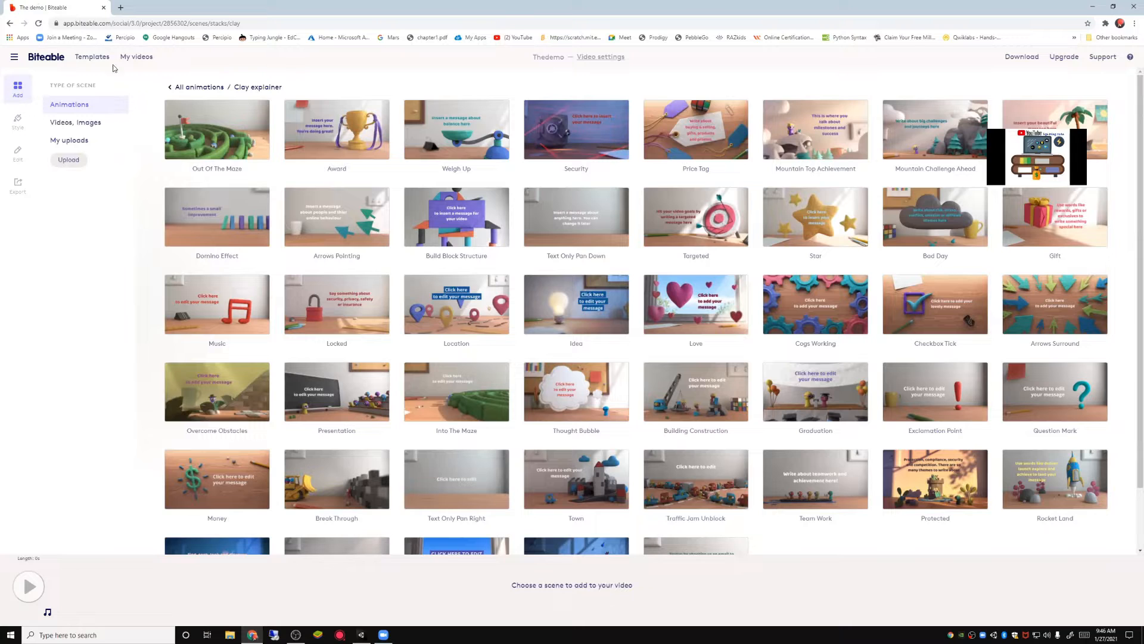
{"action": "left_click", "coordinate": [179, 88]}
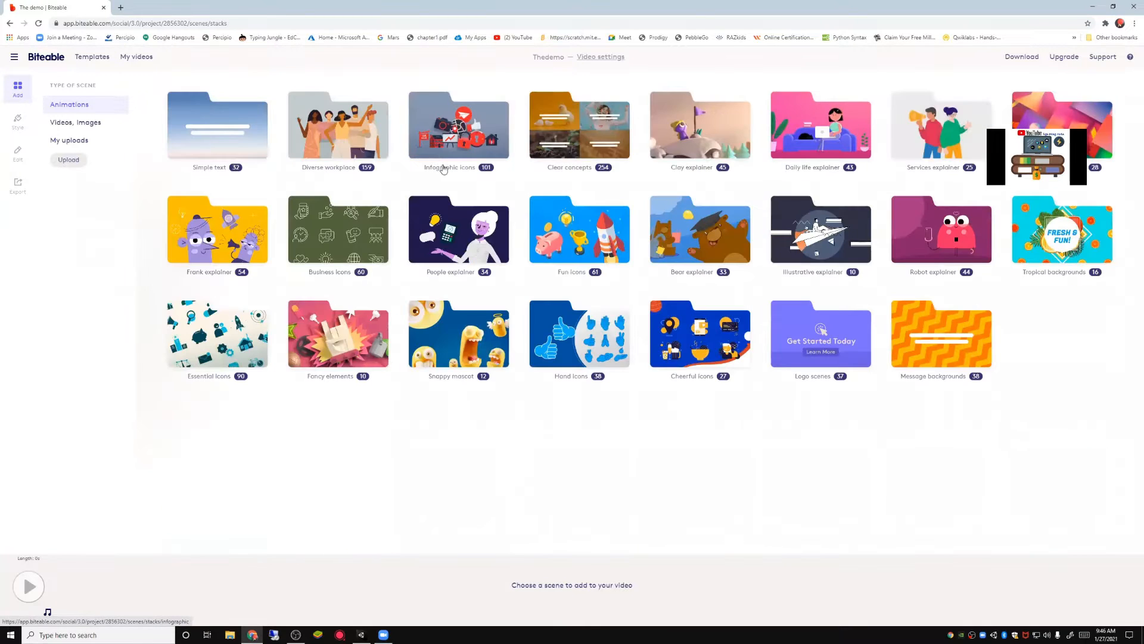
Add the first Treasure Chest scene from the Fun icons collection and set its background color to bright green
{"action": "left_click", "coordinate": [576, 248]}
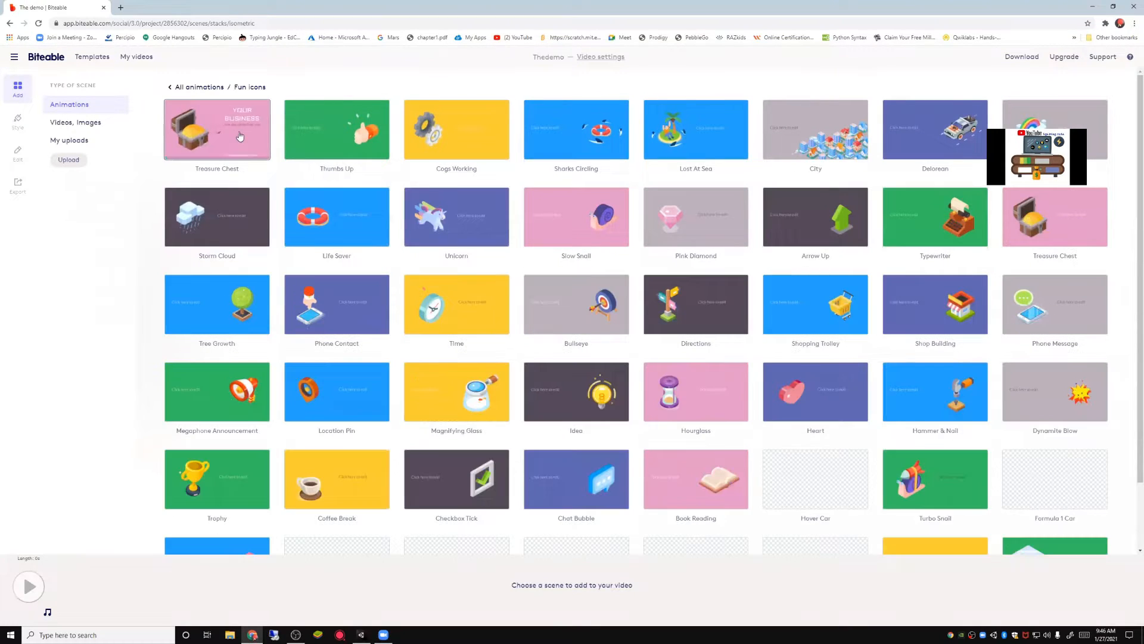
{"action": "left_click", "coordinate": [240, 137]}
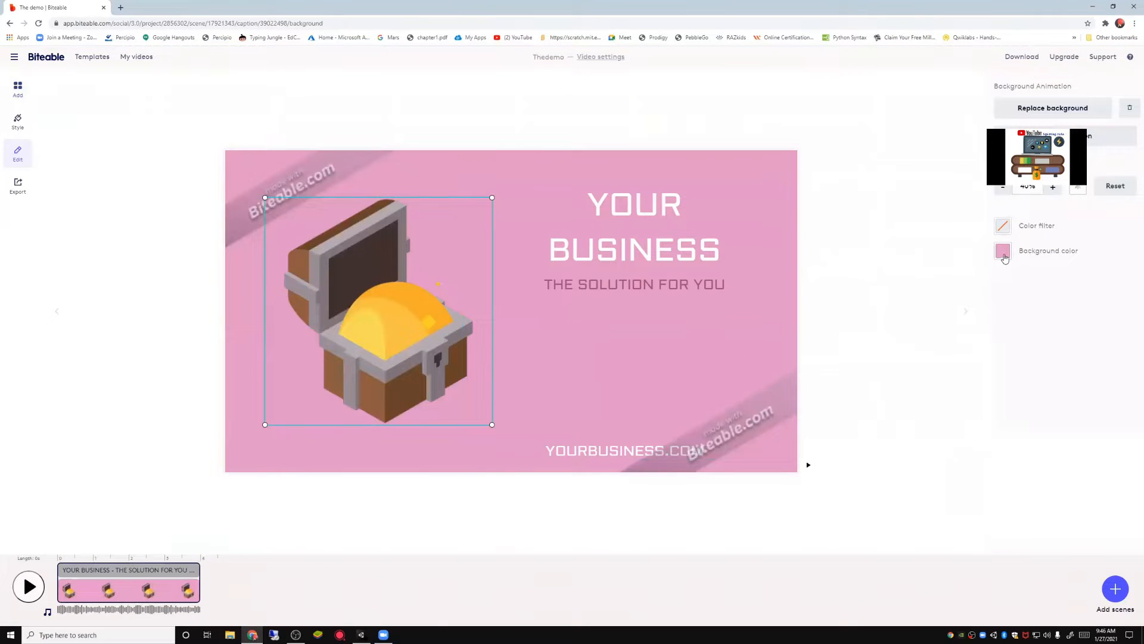
{"action": "left_click", "coordinate": [1004, 253]}
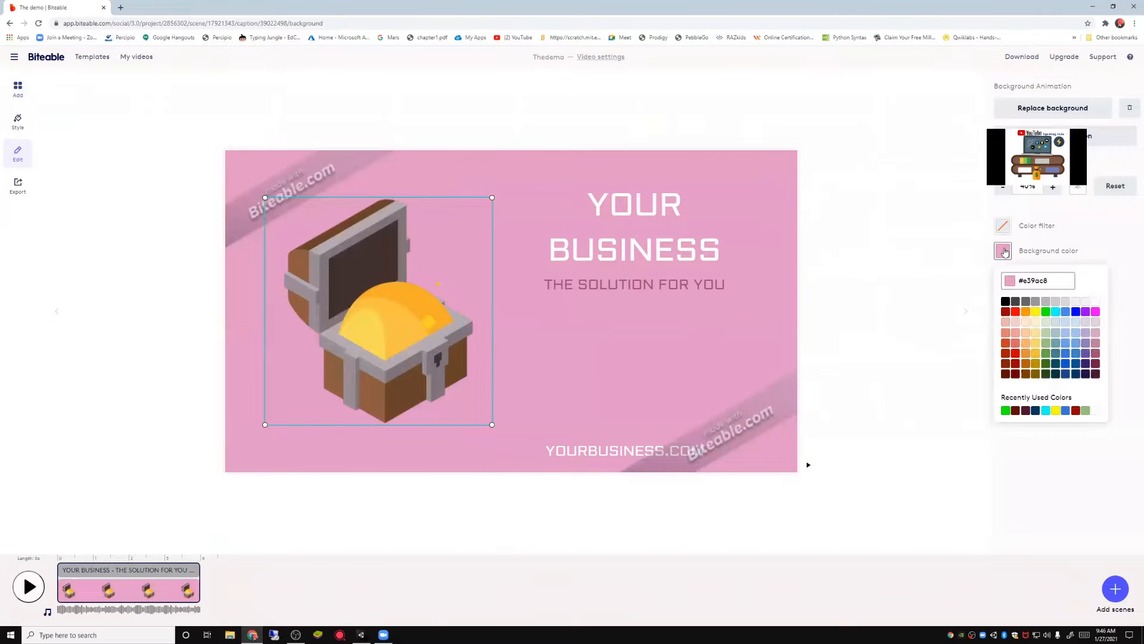
{"action": "left_click", "coordinate": [1047, 312]}
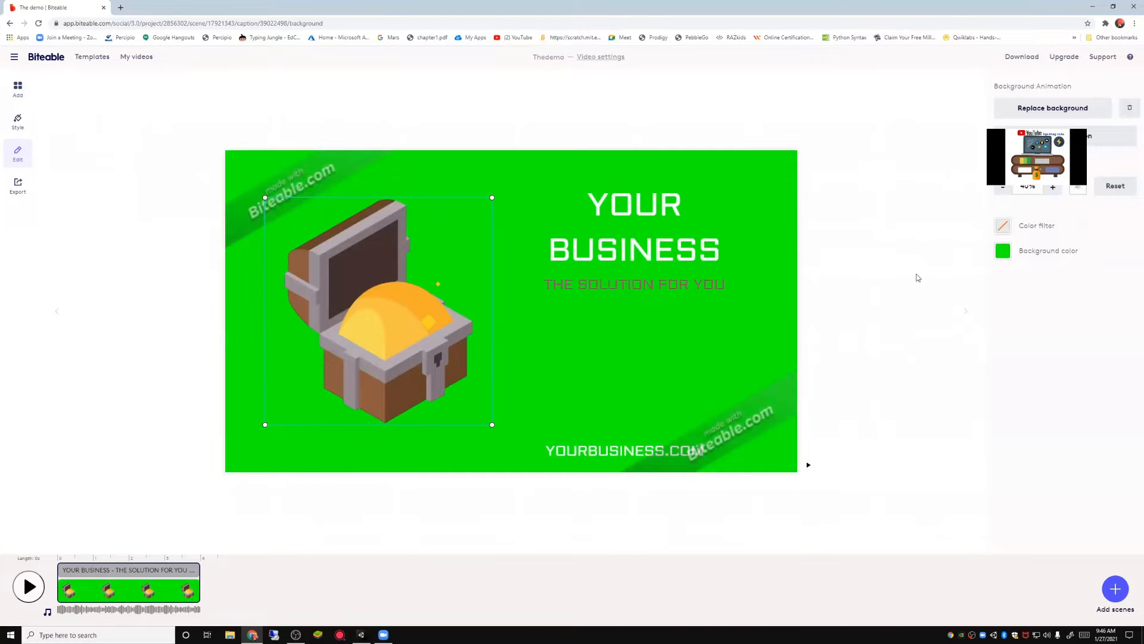
Replace the tagline "THE SOLUTION FOR YOU" with "1 bolt of learning 2 bolts of earning"
{"action": "left_click", "coordinate": [753, 287]}
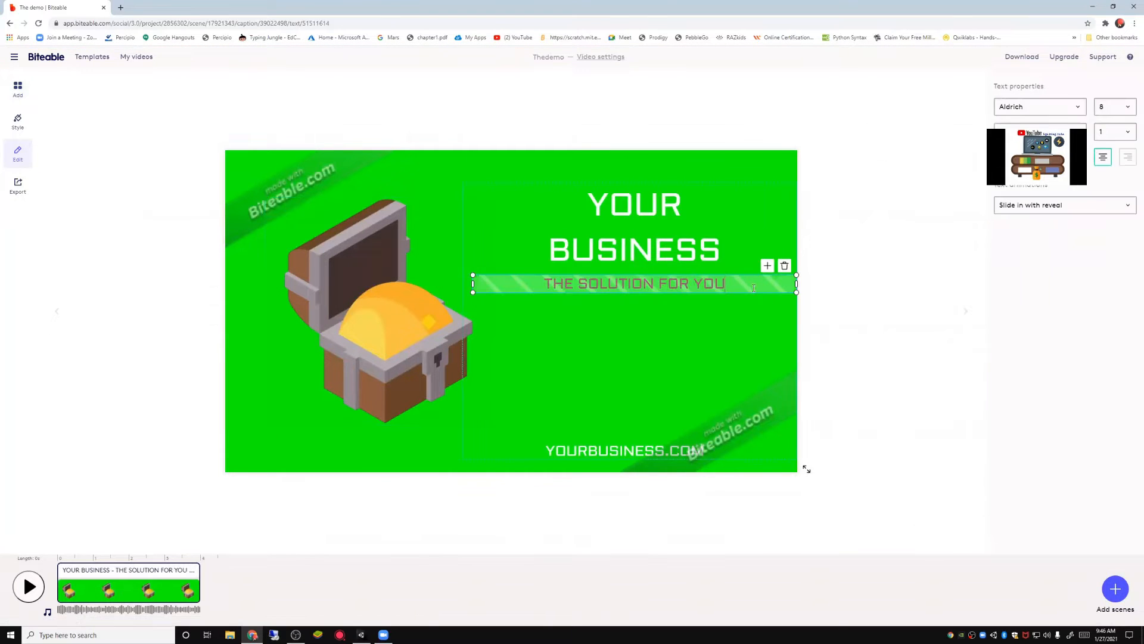
{"action": "key", "text": "BackSpace"}
{"action": "key", "text": "BackSpace"}
{"action": "key", "text": "BackSpace"}
{"action": "key", "text": "BackSpace"}
{"action": "key", "text": "BackSpace"}
{"action": "key", "text": "BackSpace"}
{"action": "key", "text": "BackSpace"}
{"action": "key", "text": "BackSpace"}
{"action": "key", "text": "BackSpace"}
{"action": "key", "text": "BackSpace"}
{"action": "key", "text": "BackSpace"}
{"action": "key", "text": "BackSpace"}
{"action": "key", "text": "BackSpace"}
{"action": "key", "text": "BackSpace"}
{"action": "key", "text": "BackSpace"}
{"action": "key", "text": "BackSpace"}
{"action": "key", "text": "BackSpace"}
{"action": "key", "text": "BackSpace"}
{"action": "key", "text": "BackSpace"}
{"action": "key", "text": "BackSpace"}
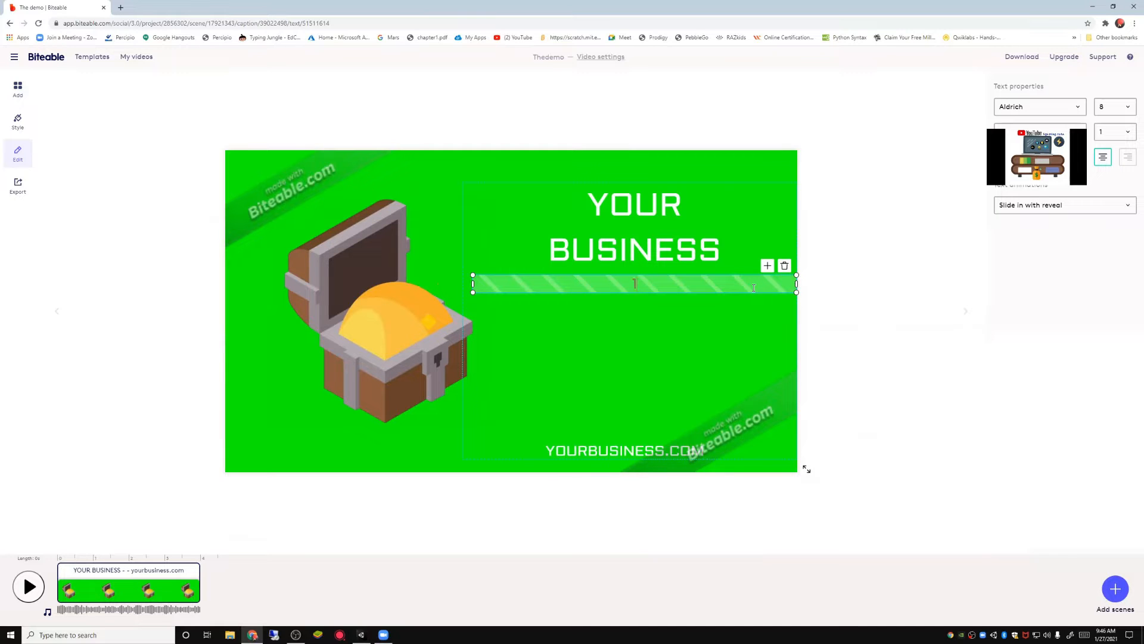
{"action": "type", "text": "1 bolt of "}
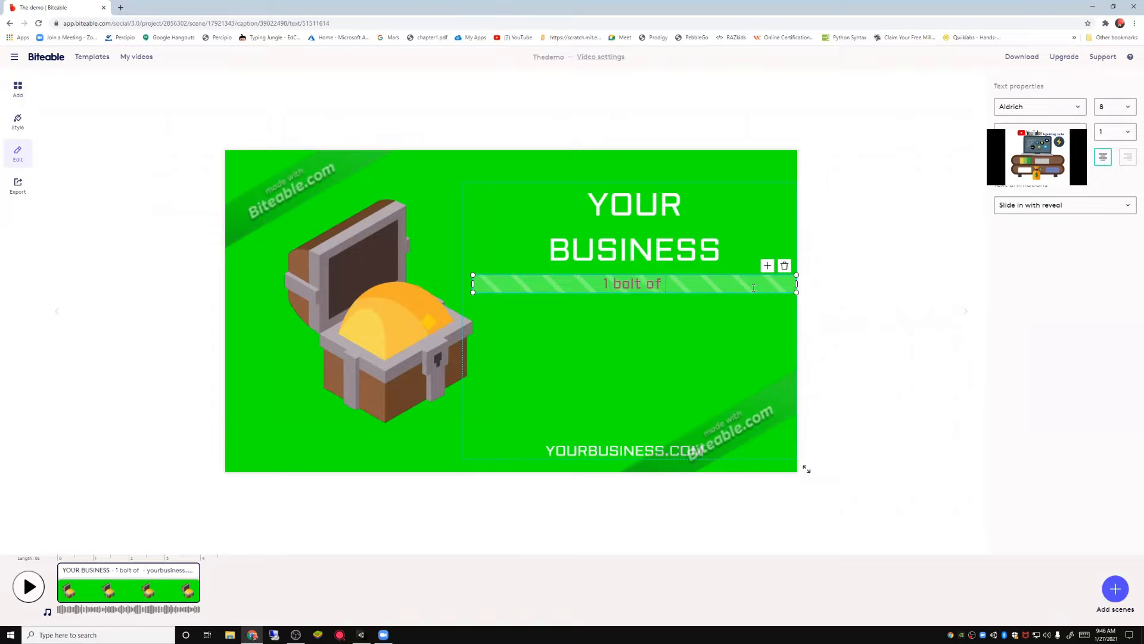
{"action": "type", "text": "learning "}
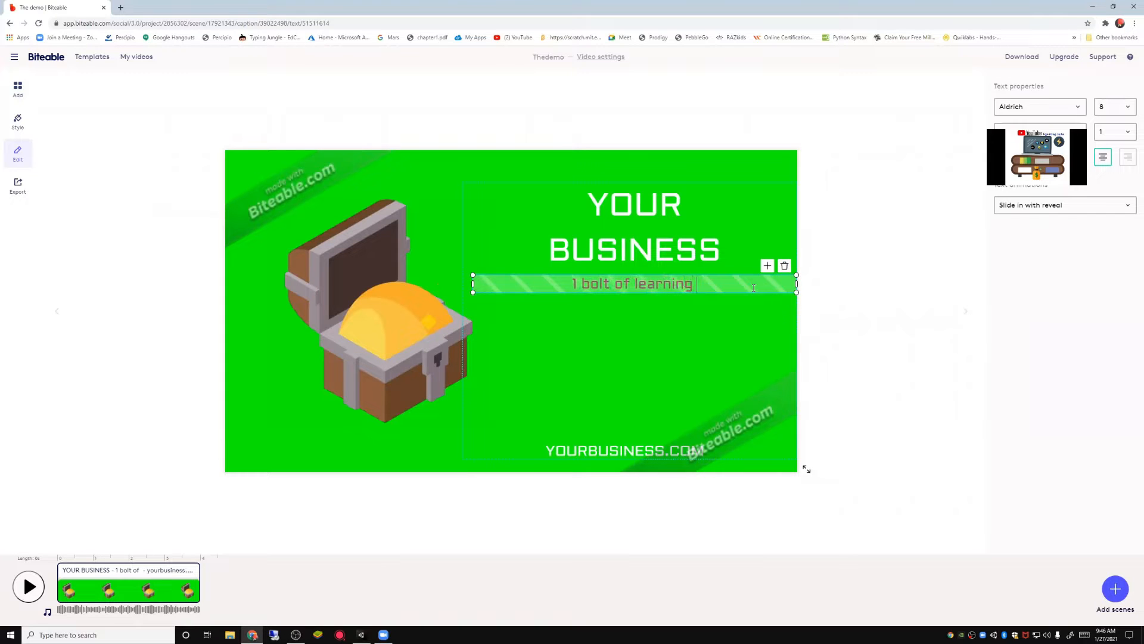
{"action": "type", "text": "2 bol"}
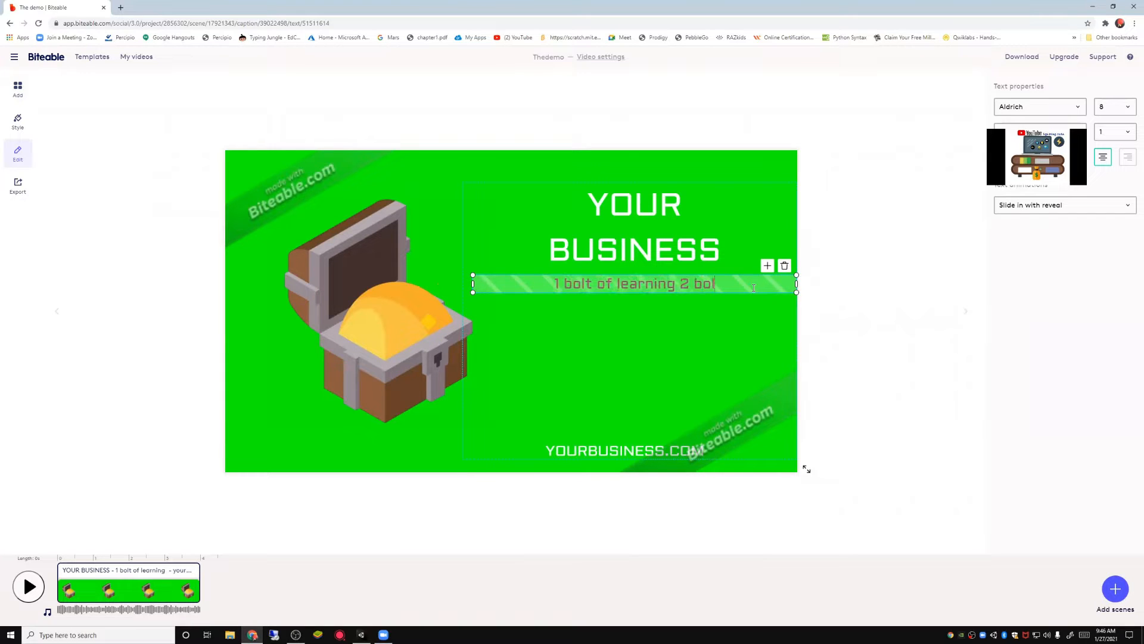
{"action": "type", "text": "ts of e"}
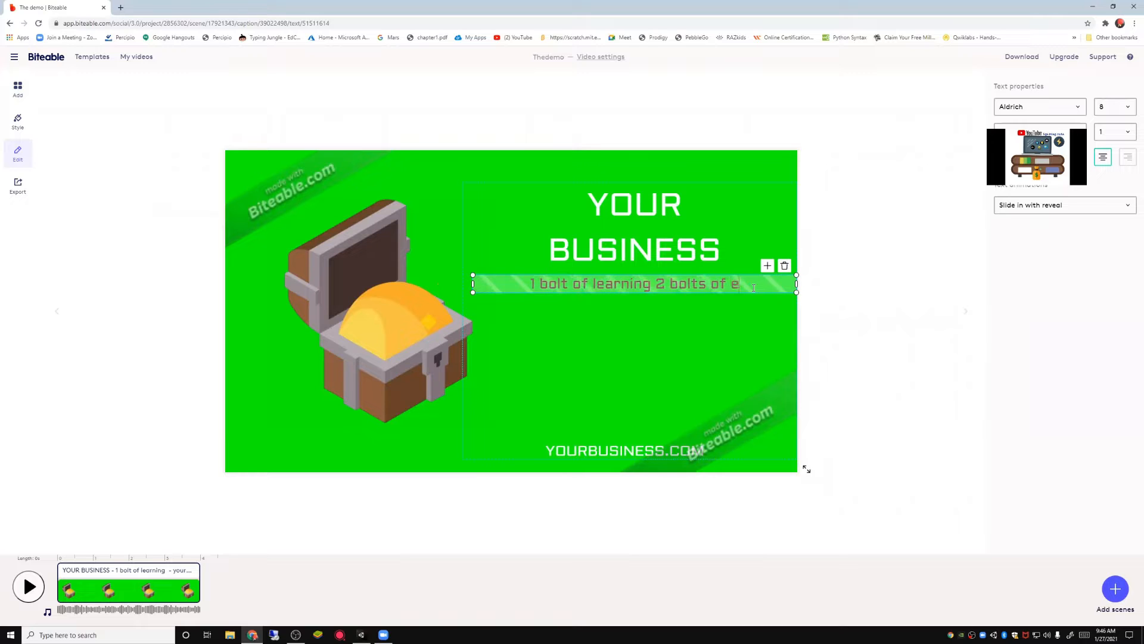
{"action": "type", "text": "arning"}
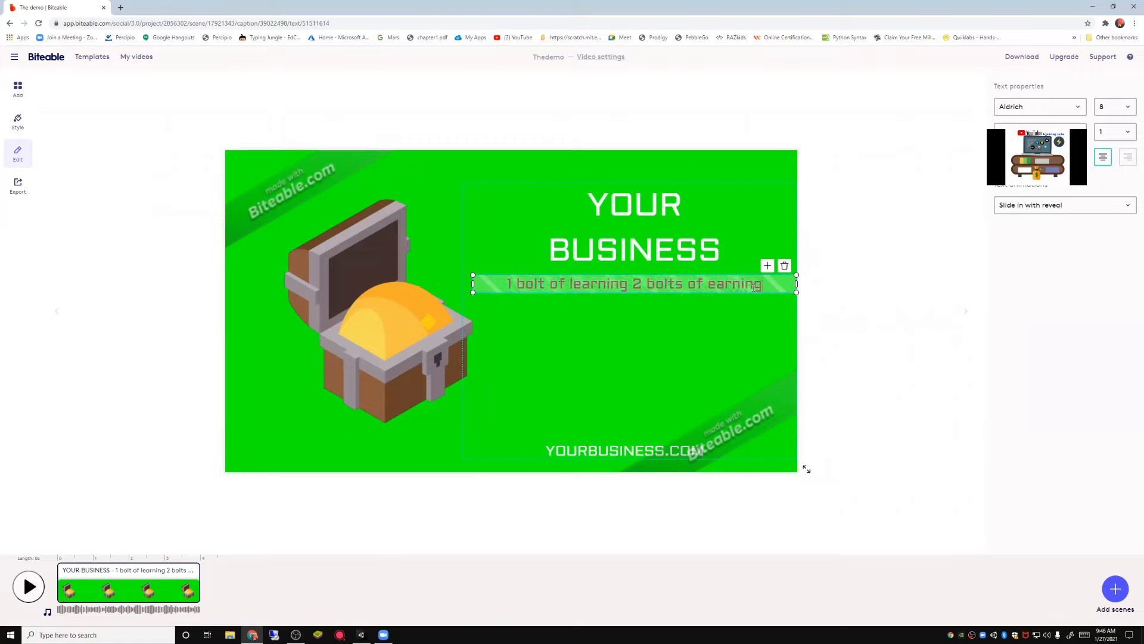
Shift the "YOUR BUSINESS" heading slightly to the left and replace its text with "Lightningcode"
{"action": "left_click", "coordinate": [744, 253]}
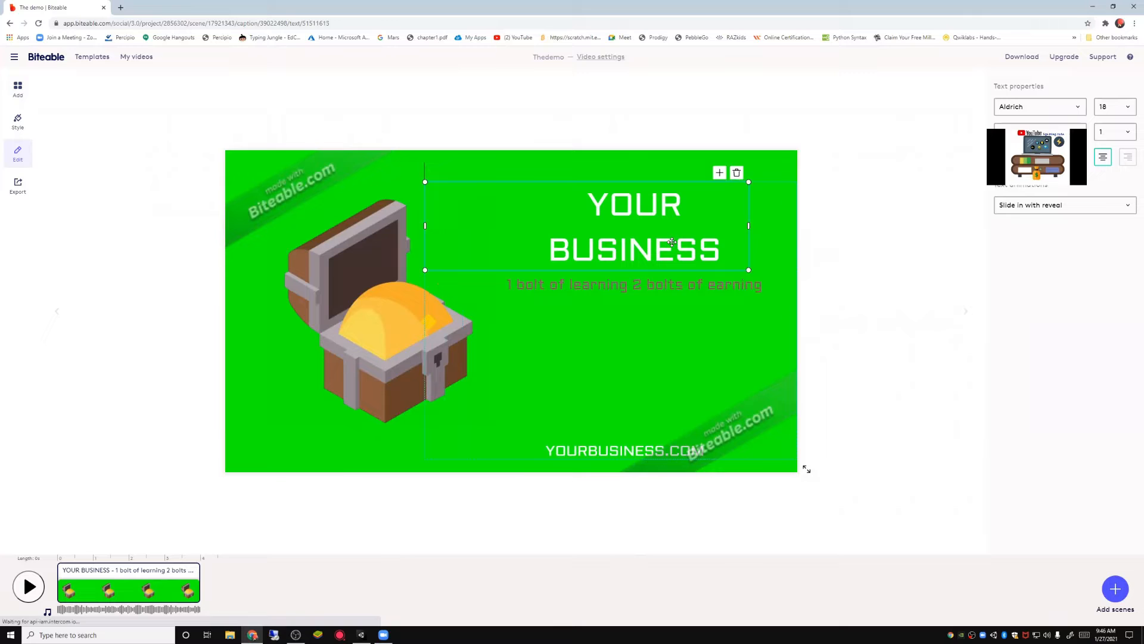
{"action": "left_click", "coordinate": [724, 253]}
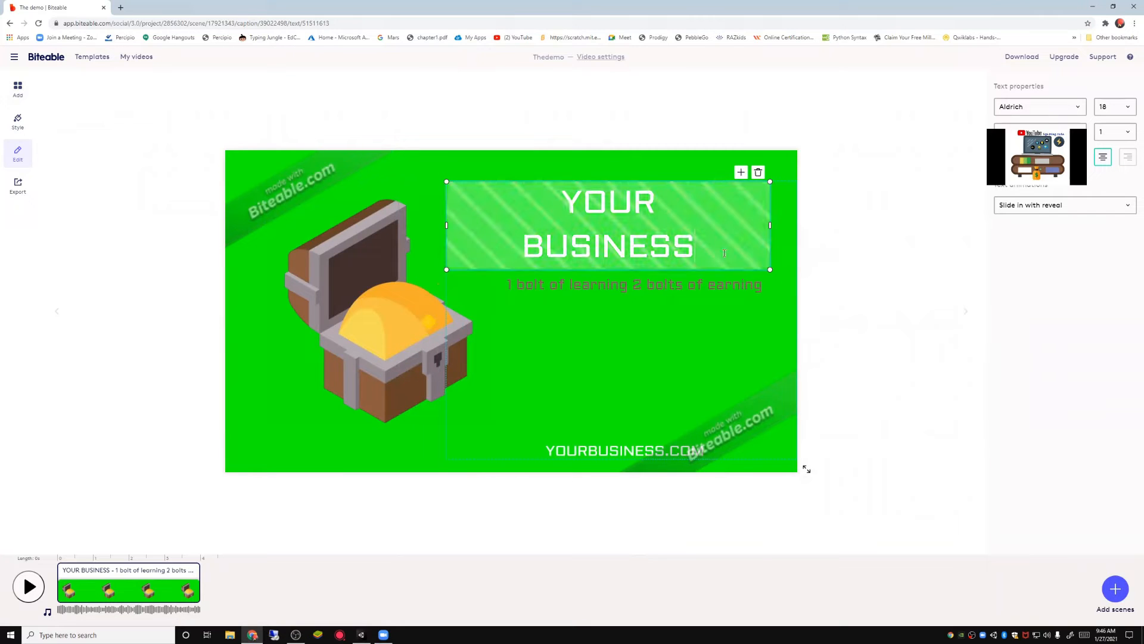
{"action": "key", "text": "BackSpace"}
{"action": "key", "text": "BackSpace"}
{"action": "key", "text": "BackSpace"}
{"action": "key", "text": "BackSpace"}
{"action": "key", "text": "BackSpace"}
{"action": "key", "text": "BackSpace"}
{"action": "key", "text": "BackSpace"}
{"action": "key", "text": "BackSpace"}
{"action": "key", "text": "BackSpace"}
{"action": "key", "text": "BackSpace"}
{"action": "key", "text": "BackSpace"}
{"action": "key", "text": "BackSpace"}
{"action": "key", "text": "BackSpace"}
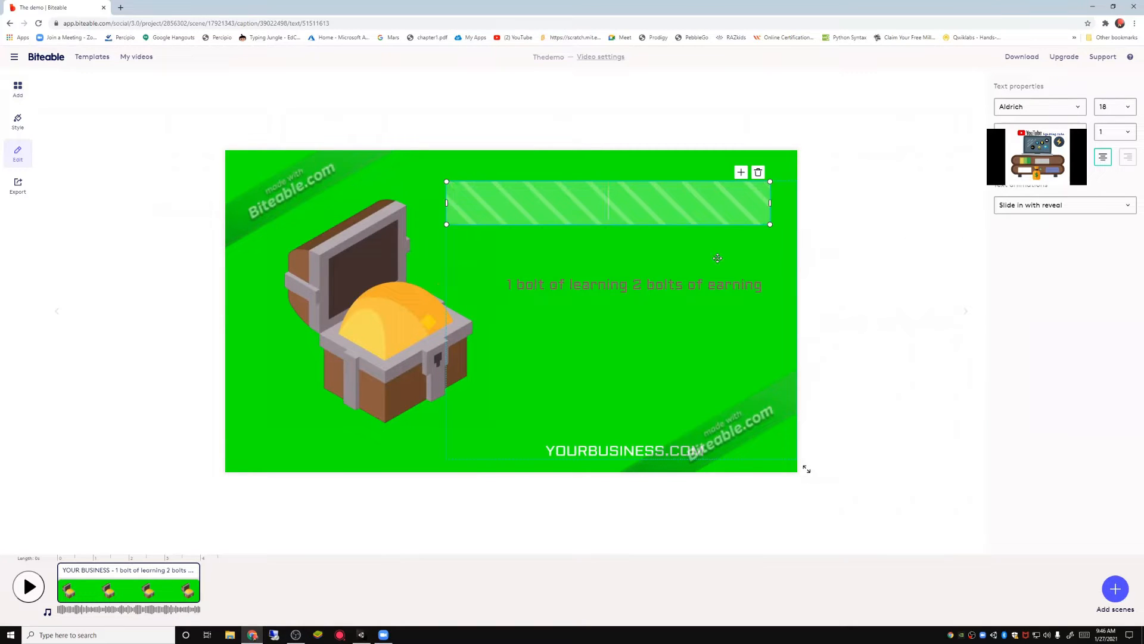
{"action": "type", "text": "Lightni"}
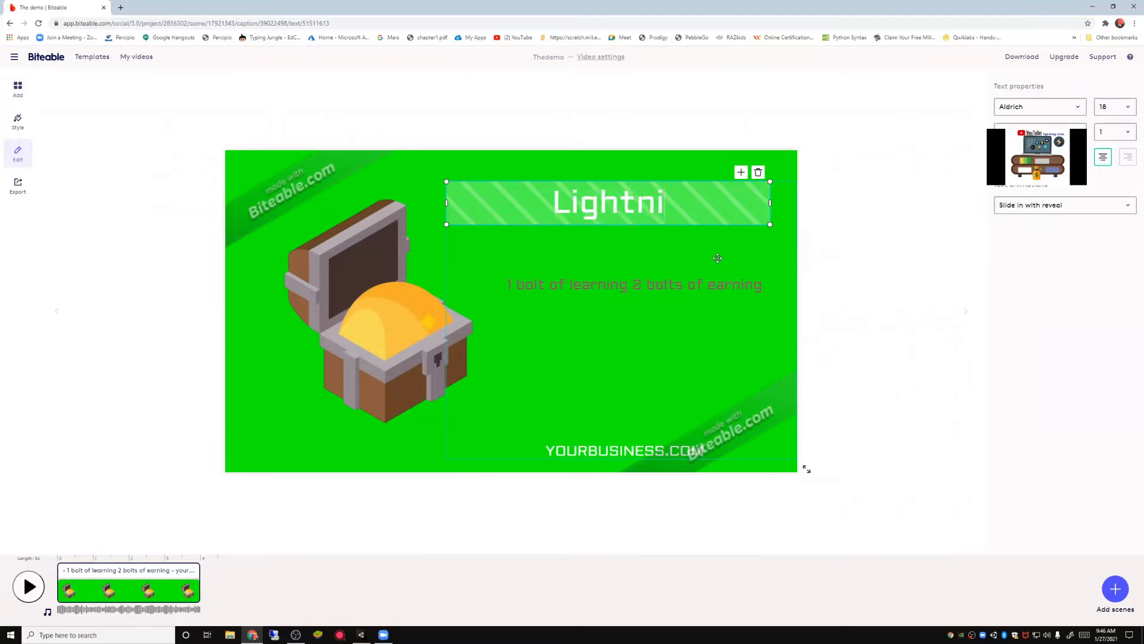
{"action": "type", "text": "ngcode"}
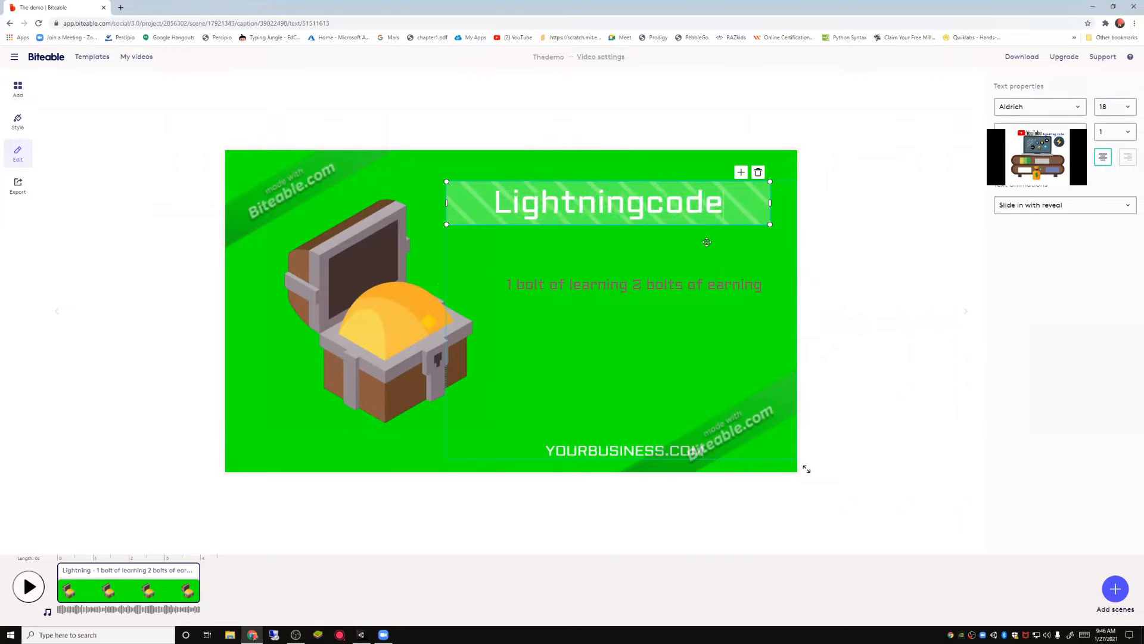
Shift the "YOURBUSINESS.COM" text left and slightly up, and change it to "LIGHTNINGCODE.COM"
{"action": "left_click", "coordinate": [608, 451]}
{"action": "left_click_drag", "start_coordinate": [614, 451], "coordinate": [550, 442]}
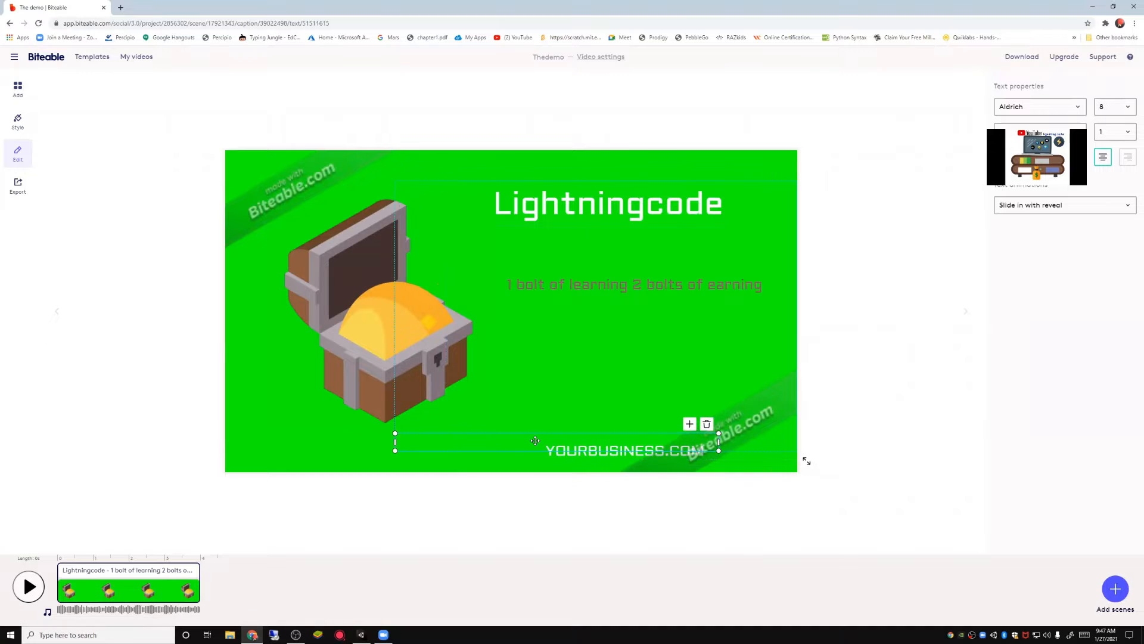
{"action": "left_click", "coordinate": [641, 444]}
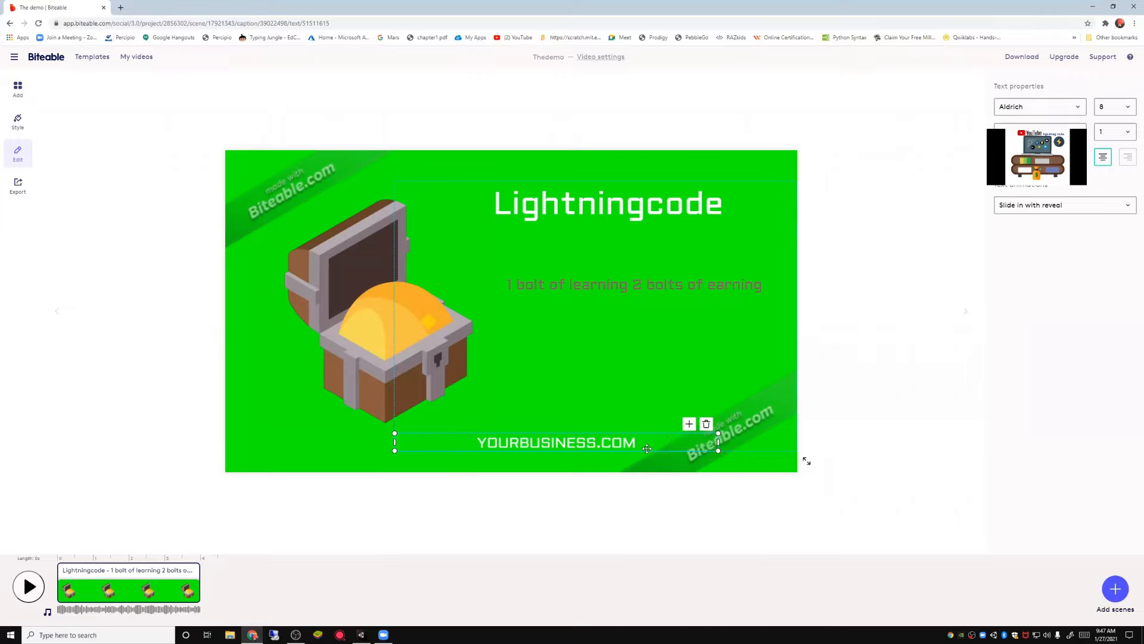
{"action": "key", "text": "BackSpace"}
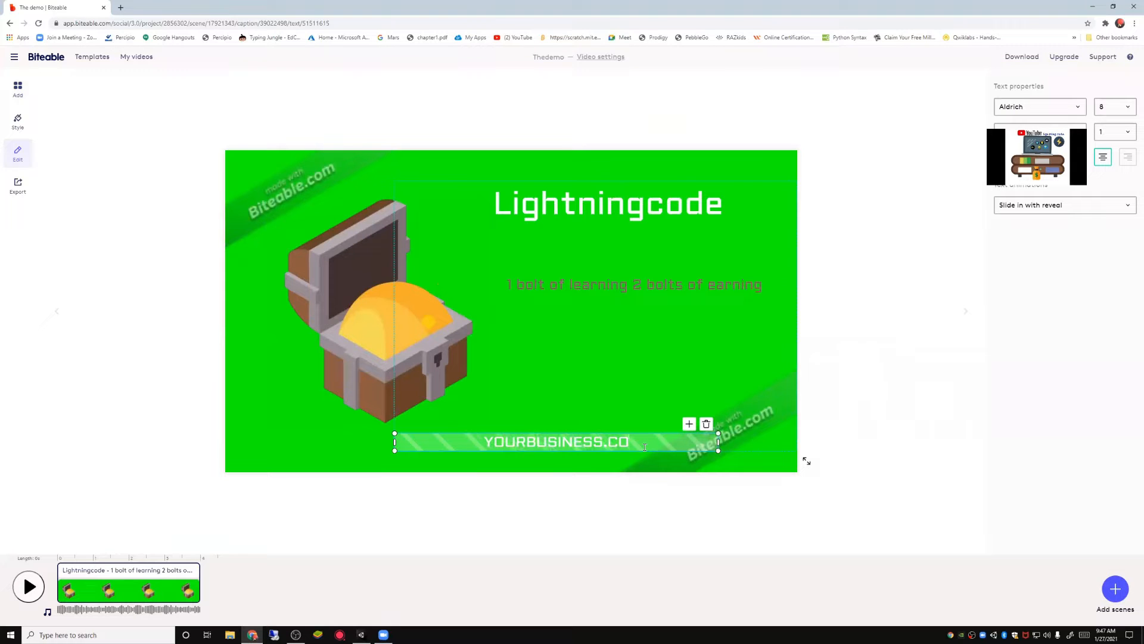
{"action": "key", "text": "BackSpace"}
{"action": "key", "text": "BackSpace"}
{"action": "key", "text": "BackSpace"}
{"action": "key", "text": "BackSpace"}
{"action": "key", "text": "BackSpace"}
{"action": "key", "text": "BackSpace"}
{"action": "key", "text": "BackSpace"}
{"action": "key", "text": "BackSpace"}
{"action": "key", "text": "BackSpace"}
{"action": "key", "text": "BackSpace"}
{"action": "key", "text": "BackSpace"}
{"action": "key", "text": "BackSpace"}
{"action": "key", "text": "BackSpace"}
{"action": "key", "text": "BackSpace"}
{"action": "key", "text": "BackSpace"}
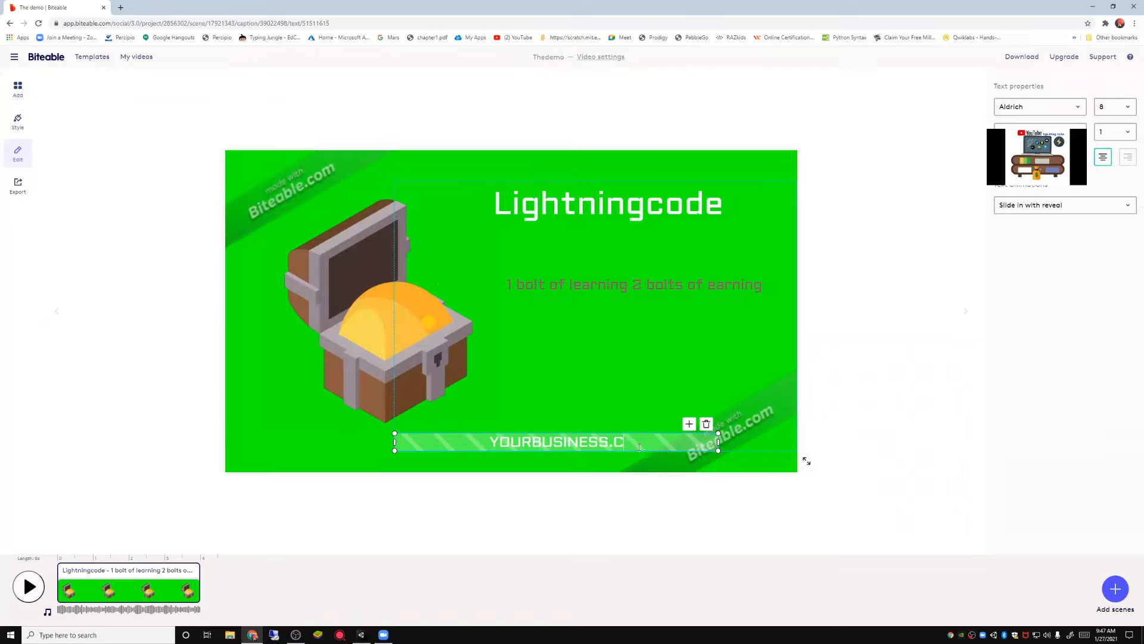
{"action": "type", "text": "OM"}
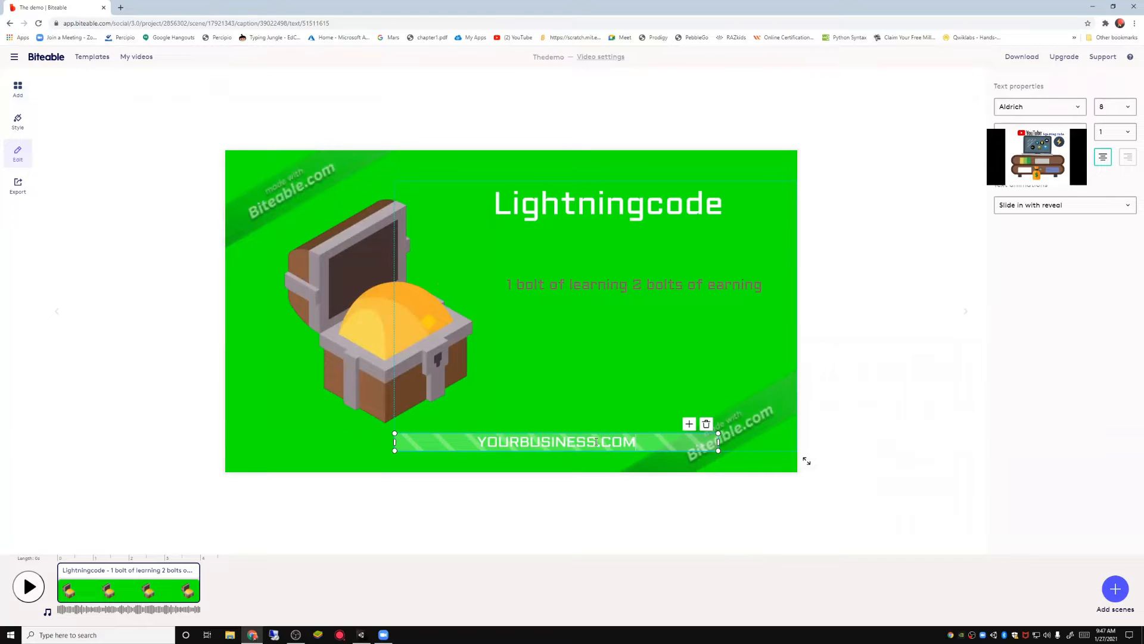
{"action": "key", "text": "BackSpace"}
{"action": "key", "text": "BackSpace"}
{"action": "key", "text": "BackSpace"}
{"action": "key", "text": "BackSpace"}
{"action": "key", "text": "BackSpace"}
{"action": "key", "text": "BackSpace"}
{"action": "key", "text": "BackSpace"}
{"action": "key", "text": "BackSpace"}
{"action": "key", "text": "BackSpace"}
{"action": "key", "text": "BackSpace"}
{"action": "key", "text": "BackSpace"}
{"action": "key", "text": "BackSpace"}
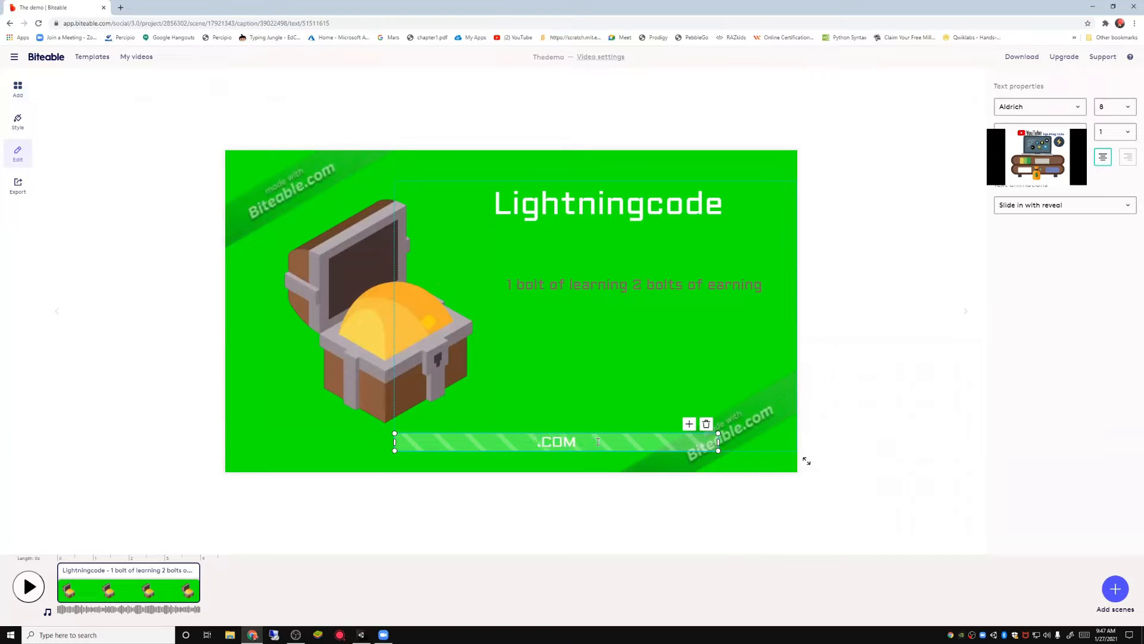
{"action": "type", "text": "LIGHTNINB"}
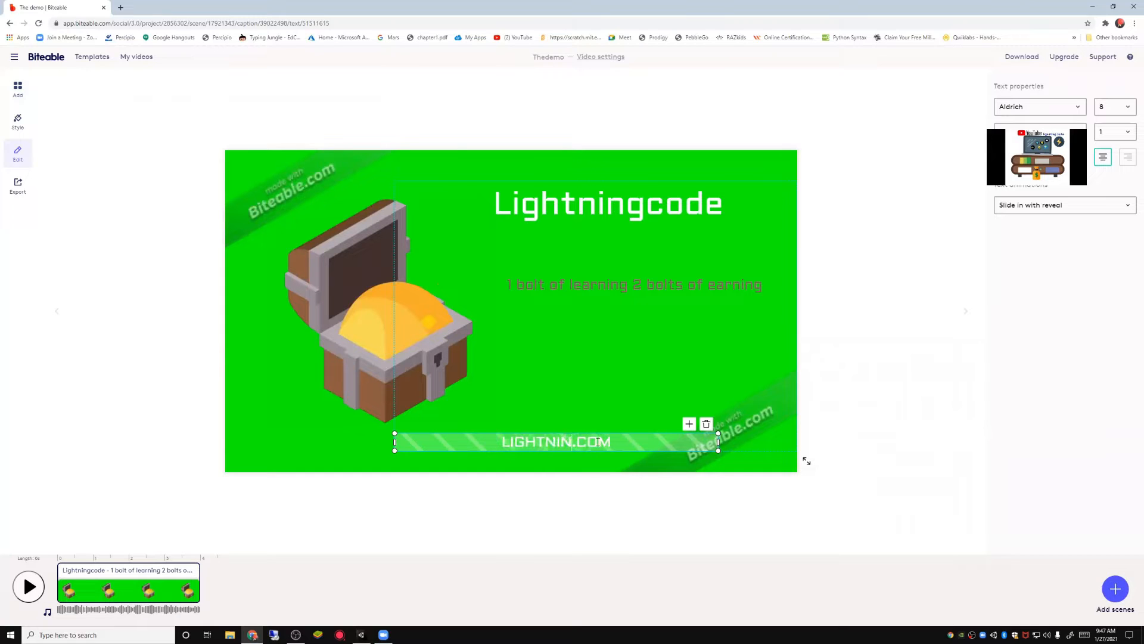
{"action": "key", "text": "BackSpace"}
{"action": "type", "text": "G"}
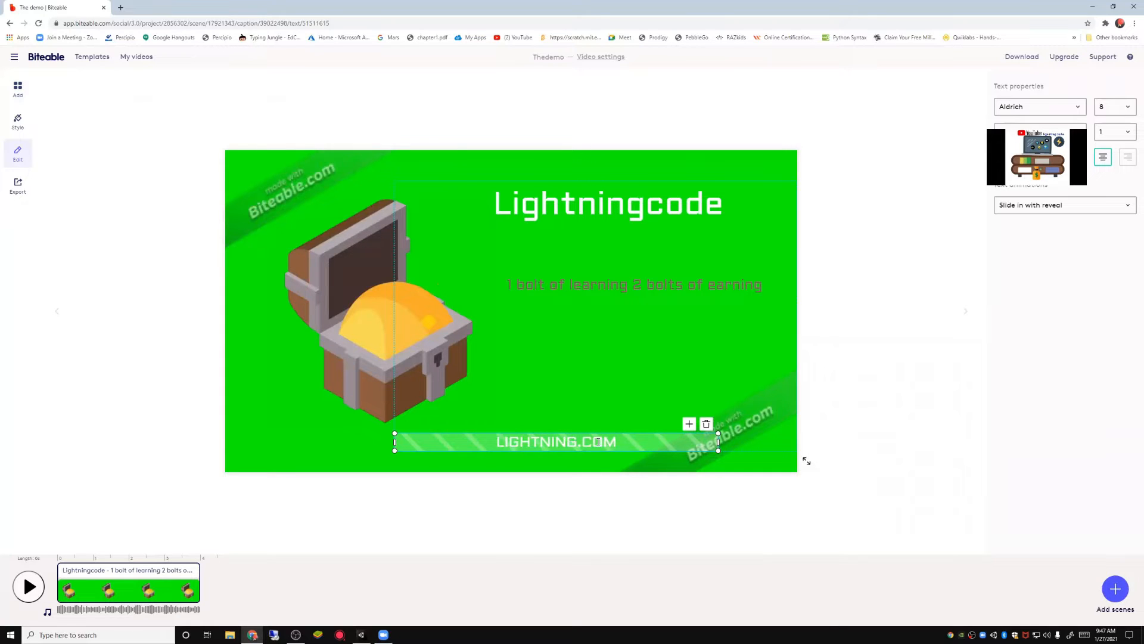
{"action": "type", "text": "CODE"}
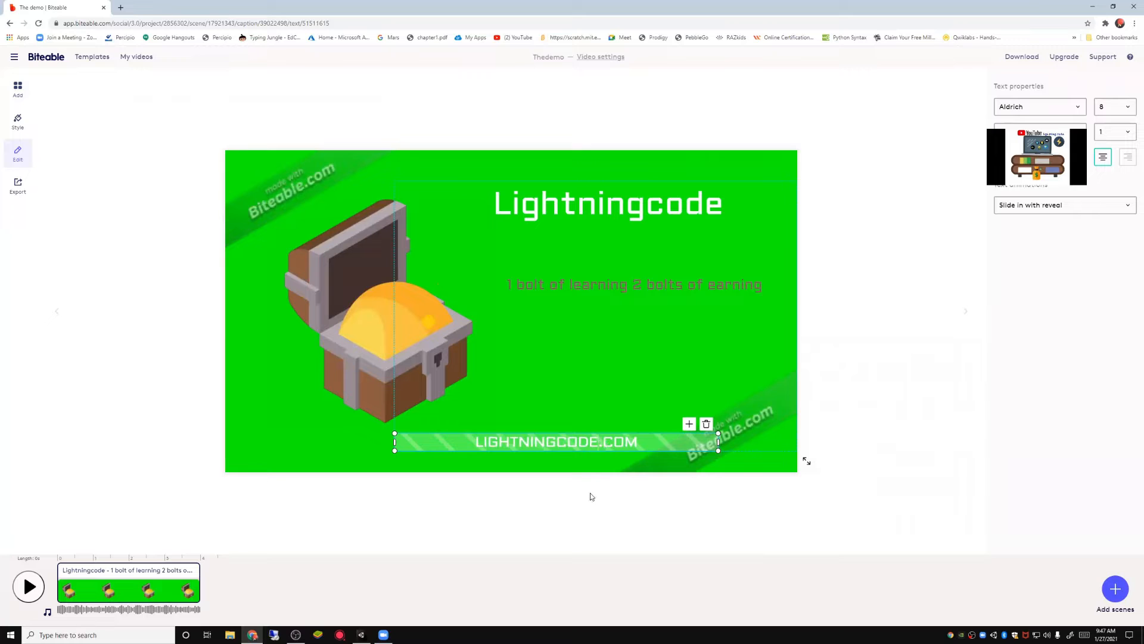
Add the Storm Cloud scene from the Fun icons collection as the second scene and open it for editing
{"action": "left_click", "coordinate": [1111, 591]}
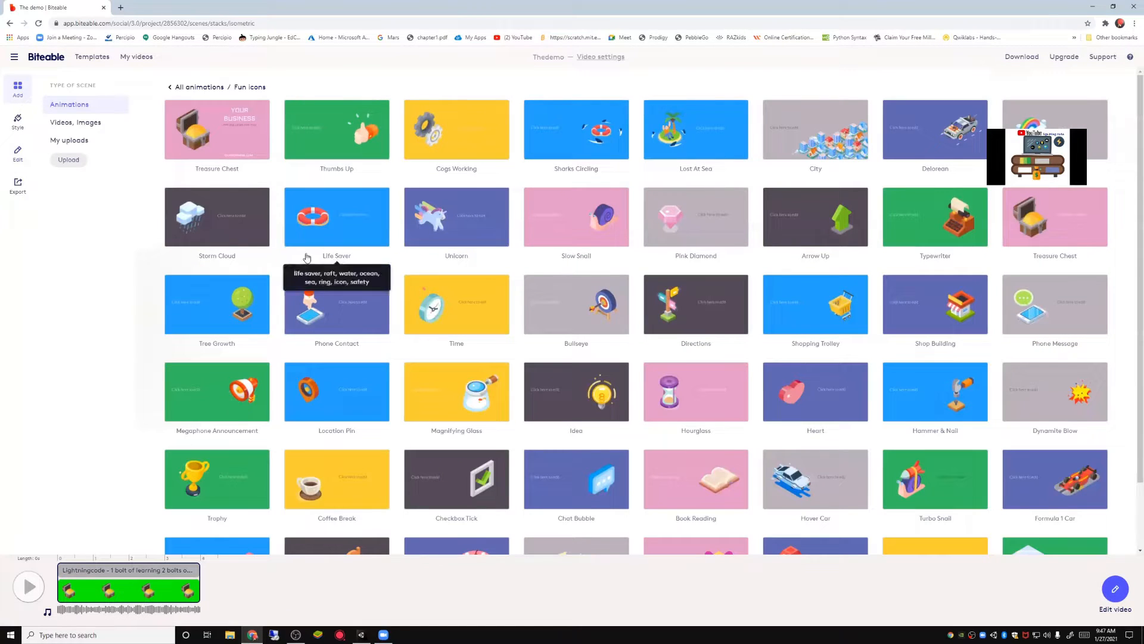
{"action": "left_click", "coordinate": [243, 233]}
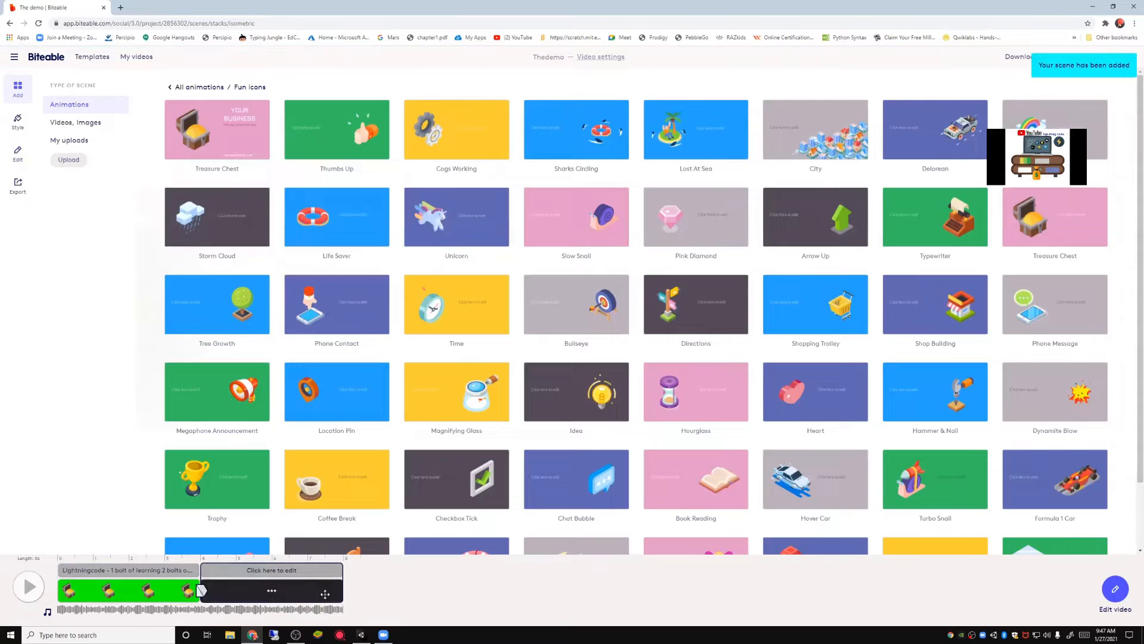
{"action": "left_click", "coordinate": [301, 590]}
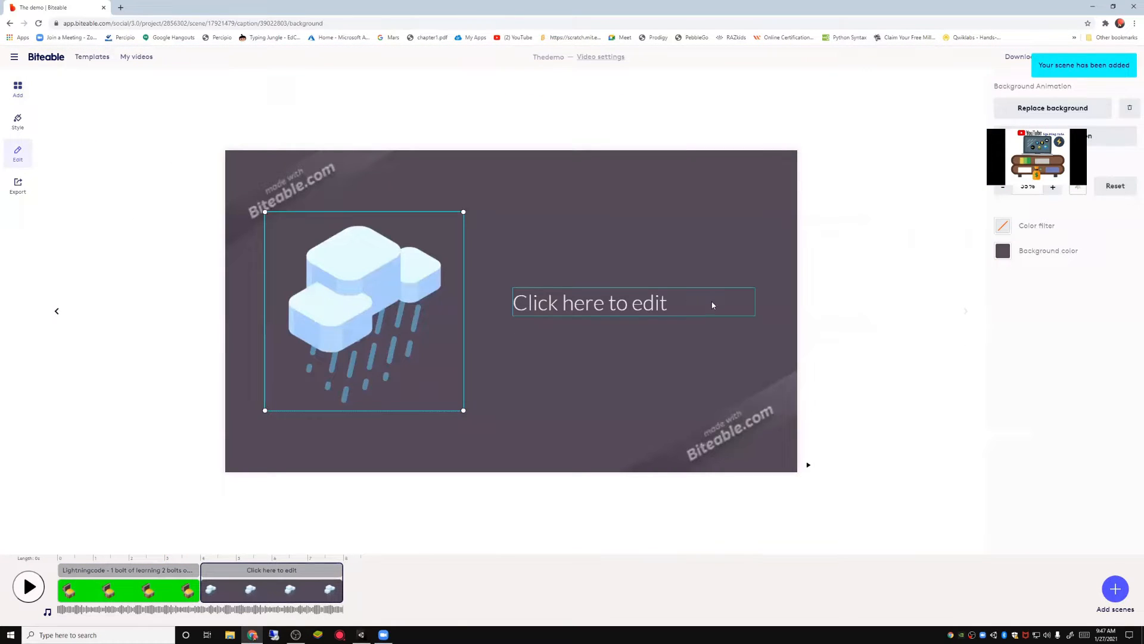
Replace the Storm Cloud scene's placeholder text with "We are Lightningcode"
{"action": "left_click", "coordinate": [712, 305]}
{"action": "left_click", "coordinate": [706, 306]}
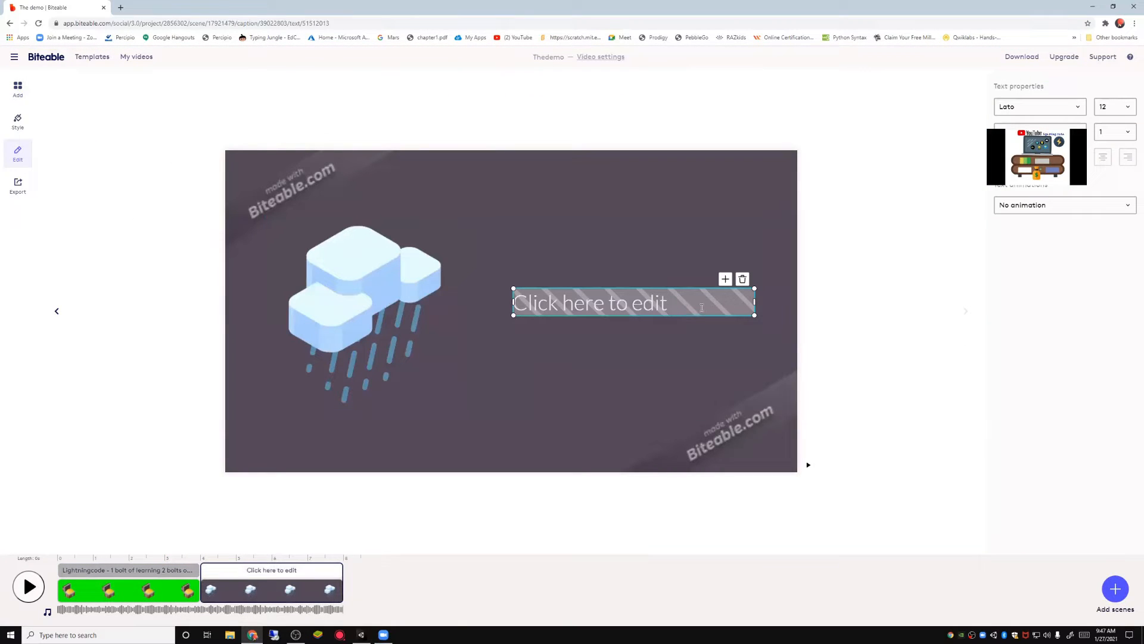
{"action": "key", "text": "BackSpace"}
{"action": "key", "text": "BackSpace"}
{"action": "key", "text": "BackSpace"}
{"action": "key", "text": "BackSpace"}
{"action": "key", "text": "BackSpace"}
{"action": "key", "text": "BackSpace"}
{"action": "key", "text": "BackSpace"}
{"action": "key", "text": "BackSpace"}
{"action": "key", "text": "BackSpace"}
{"action": "key", "text": "BackSpace"}
{"action": "key", "text": "BackSpace"}
{"action": "key", "text": "BackSpace"}
{"action": "key", "text": "BackSpace"}
{"action": "key", "text": "BackSpace"}
{"action": "key", "text": "BackSpace"}
{"action": "key", "text": "BackSpace"}
{"action": "key", "text": "BackSpace"}
{"action": "key", "text": "BackSpace"}
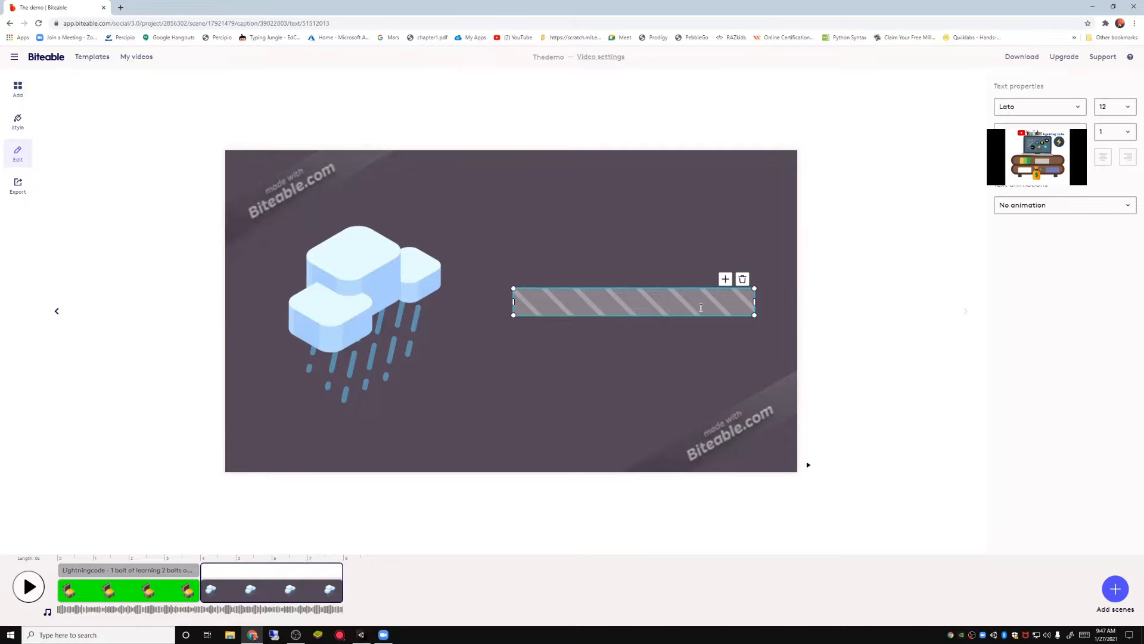
{"action": "type", "text": "We are Lightningcode"}
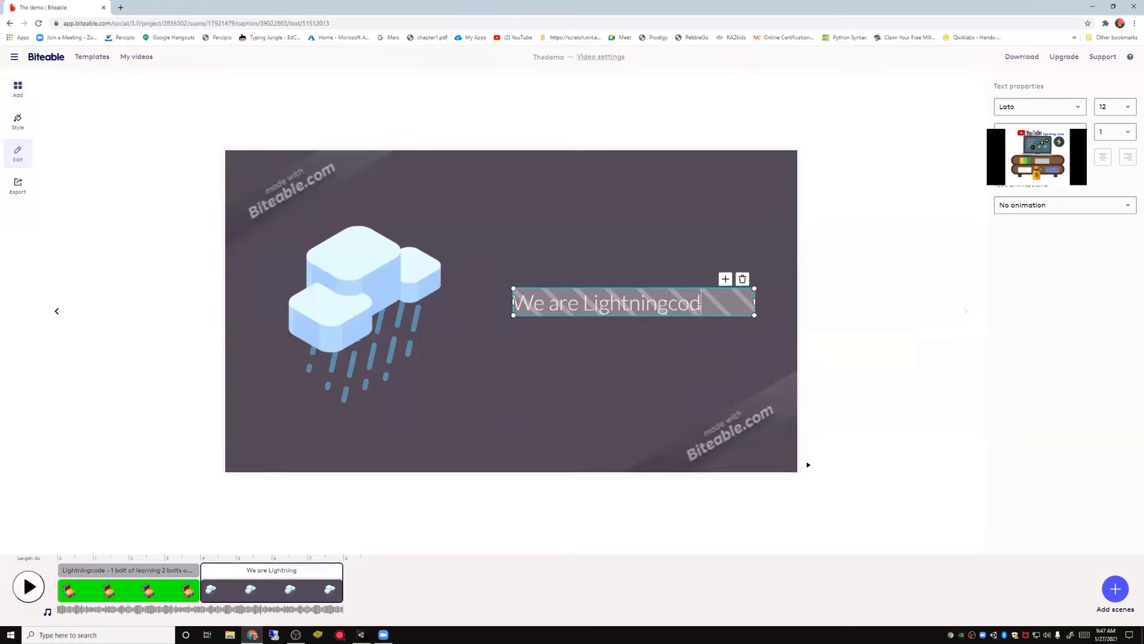
Add the Cogs Working scene from Fun icons and replace its placeholder text with "And this is how to start making a Unity game."
{"action": "left_click", "coordinate": [1106, 610]}
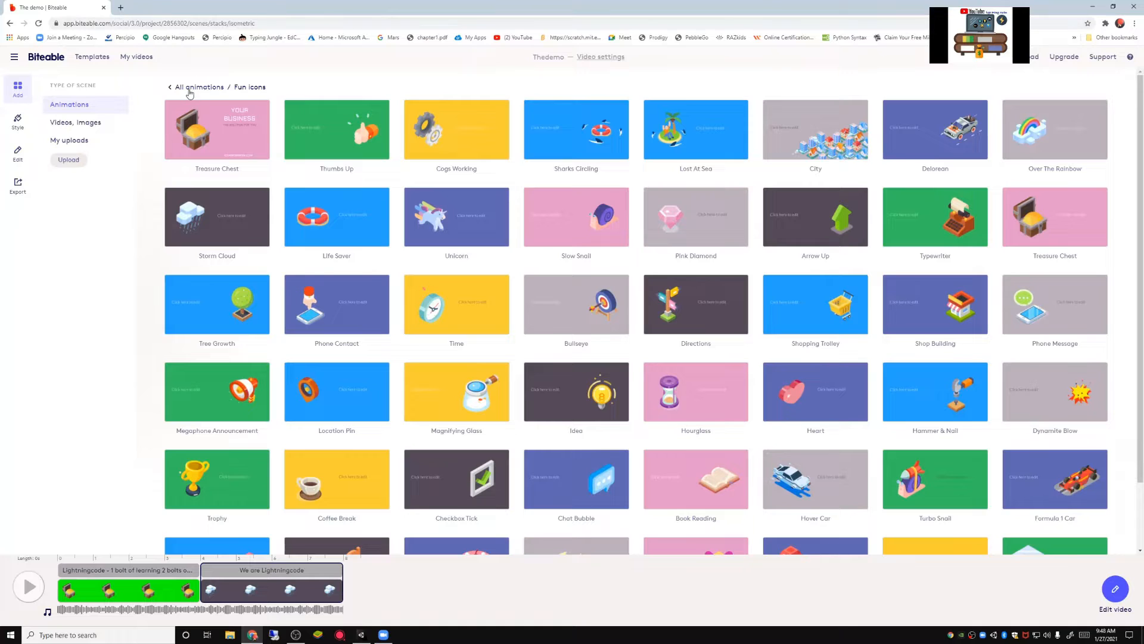
{"action": "left_click", "coordinate": [460, 132]}
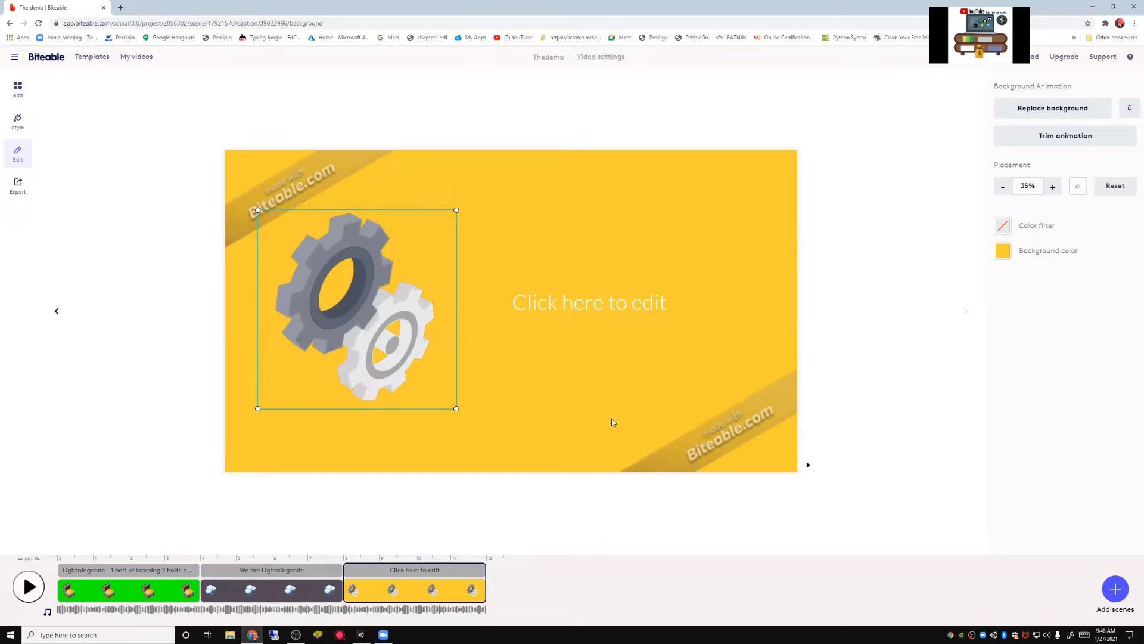
{"action": "left_click", "coordinate": [670, 302]}
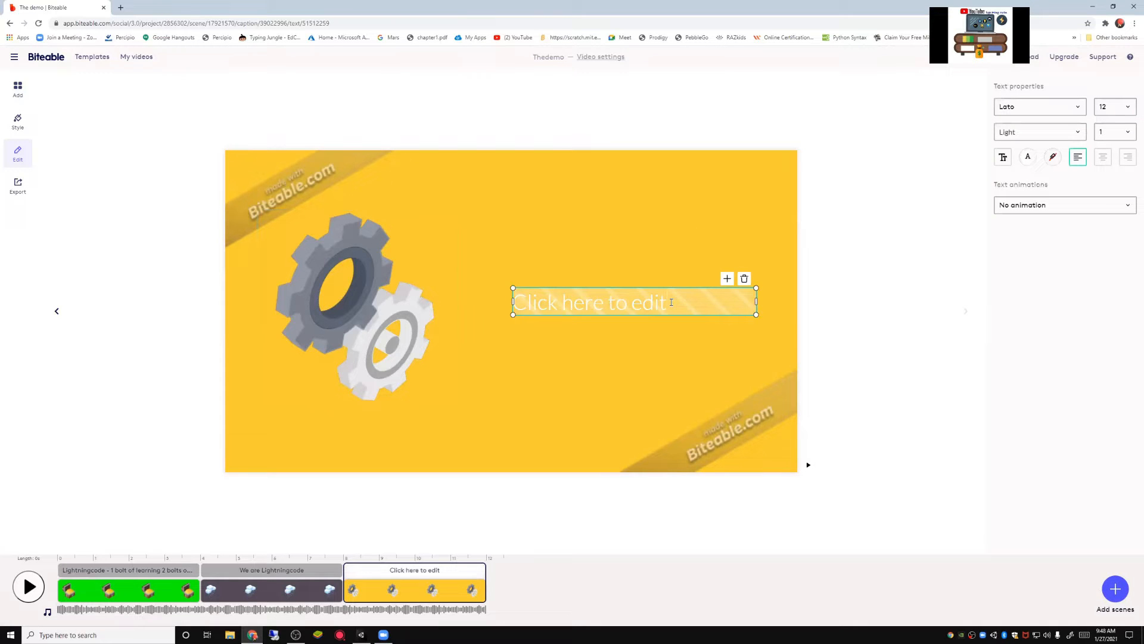
{"action": "key", "text": "BackSpace"}
{"action": "key", "text": "BackSpace"}
{"action": "key", "text": "BackSpace"}
{"action": "key", "text": "BackSpace"}
{"action": "key", "text": "BackSpace"}
{"action": "key", "text": "BackSpace"}
{"action": "key", "text": "BackSpace"}
{"action": "key", "text": "BackSpace"}
{"action": "key", "text": "BackSpace"}
{"action": "key", "text": "BackSpace"}
{"action": "key", "text": "BackSpace"}
{"action": "key", "text": "BackSpace"}
{"action": "key", "text": "BackSpace"}
{"action": "key", "text": "BackSpace"}
{"action": "key", "text": "BackSpace"}
{"action": "key", "text": "BackSpace"}
{"action": "key", "text": "BackSpace"}
{"action": "type", "text": "And this is how to"}
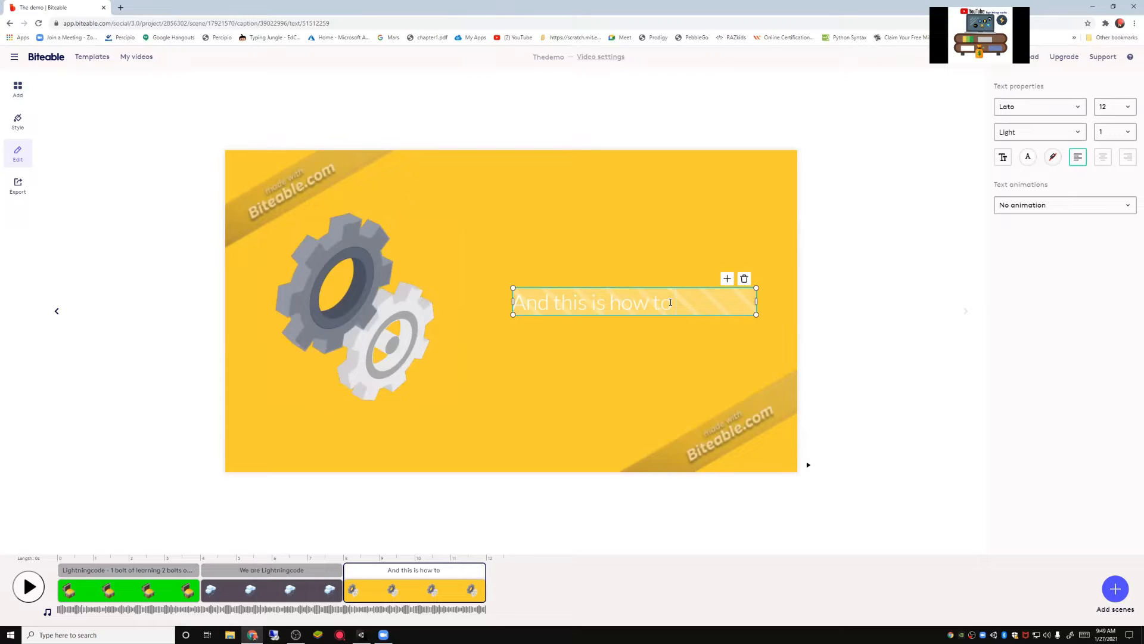
{"action": "type", "text": " start making"}
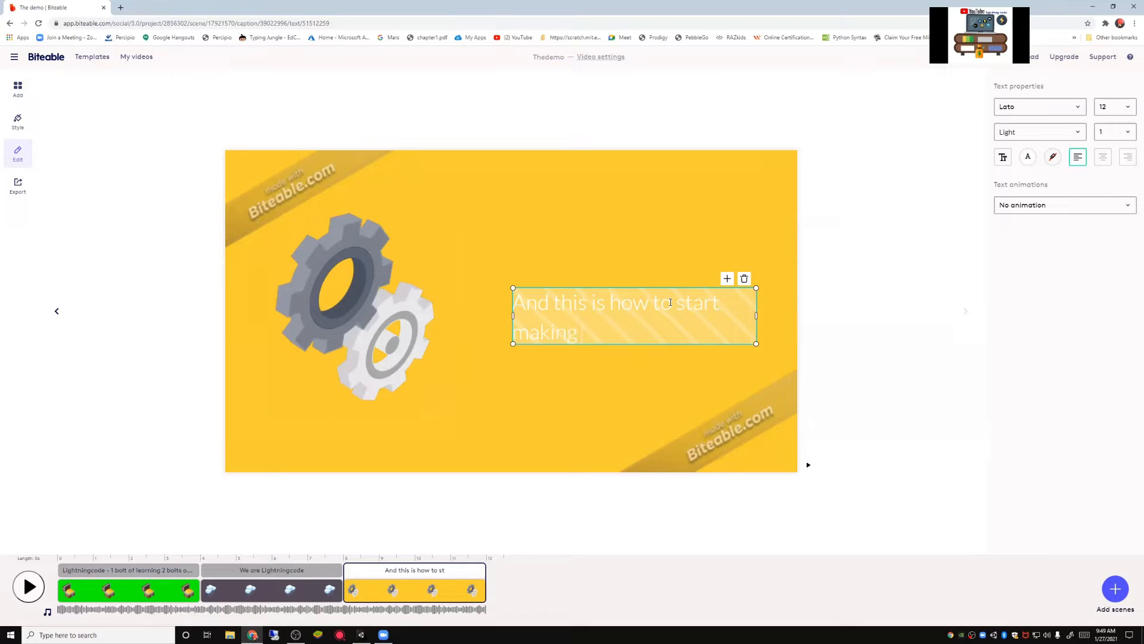
{"action": "type", "text": " a Untiy"}
{"action": "key", "text": "BackSpace"}
{"action": "key", "text": "Right"}
{"action": "type", "text": "ty ga"}
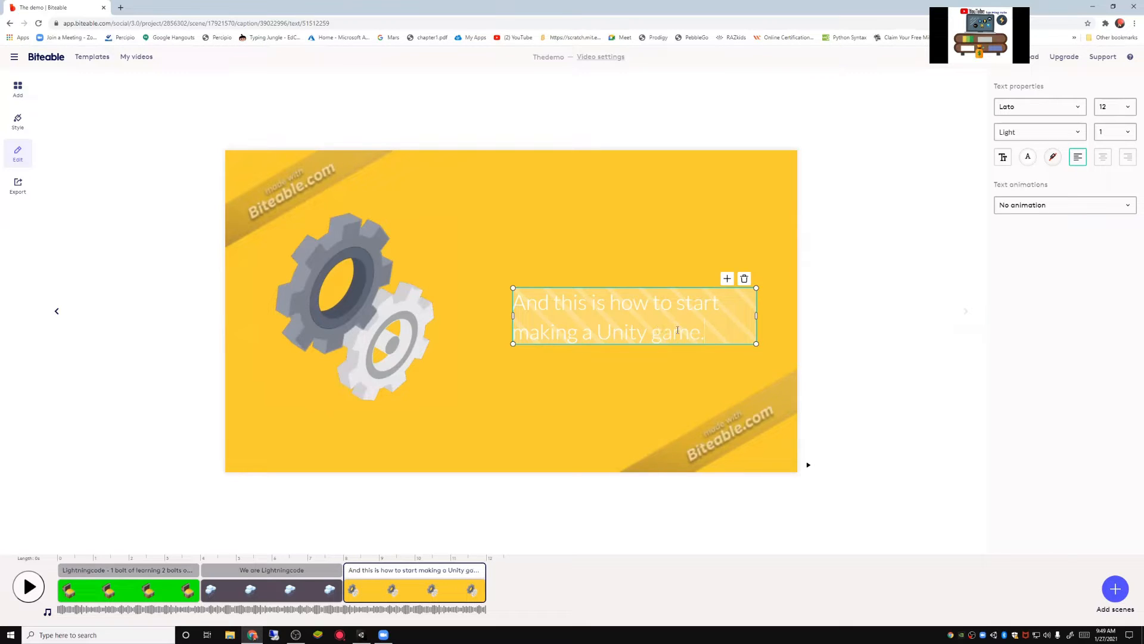
Add the Thought Bubble scene from the Clay explainer collection as the fourth scene and open it for editing
{"action": "left_click", "coordinate": [1115, 587]}
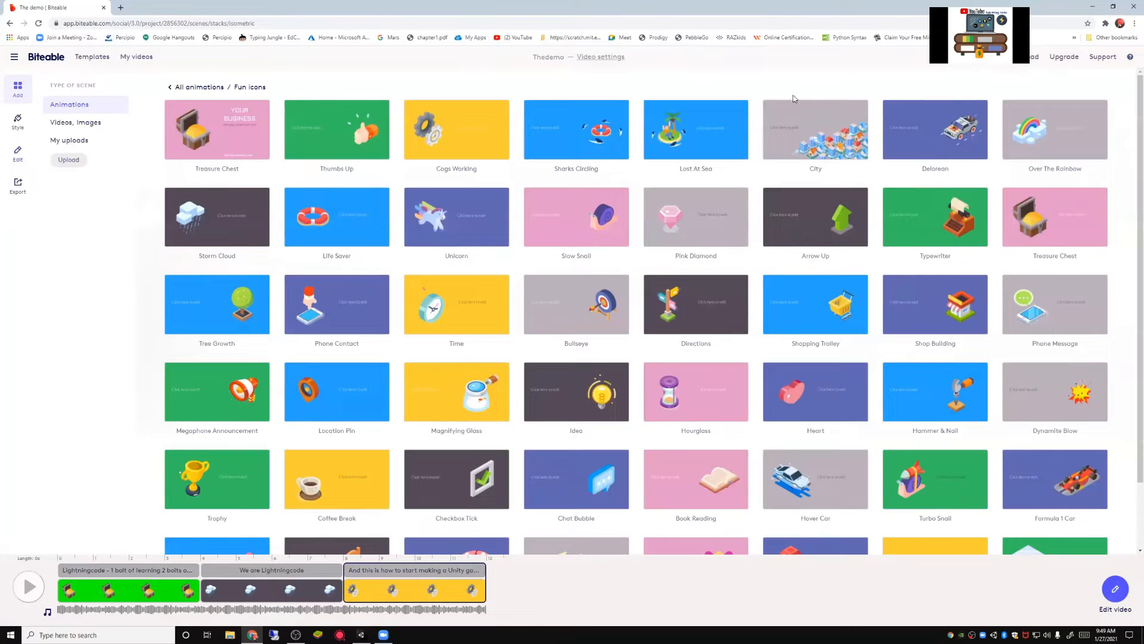
{"action": "left_click", "coordinate": [197, 87]}
{"action": "left_click", "coordinate": [666, 127]}
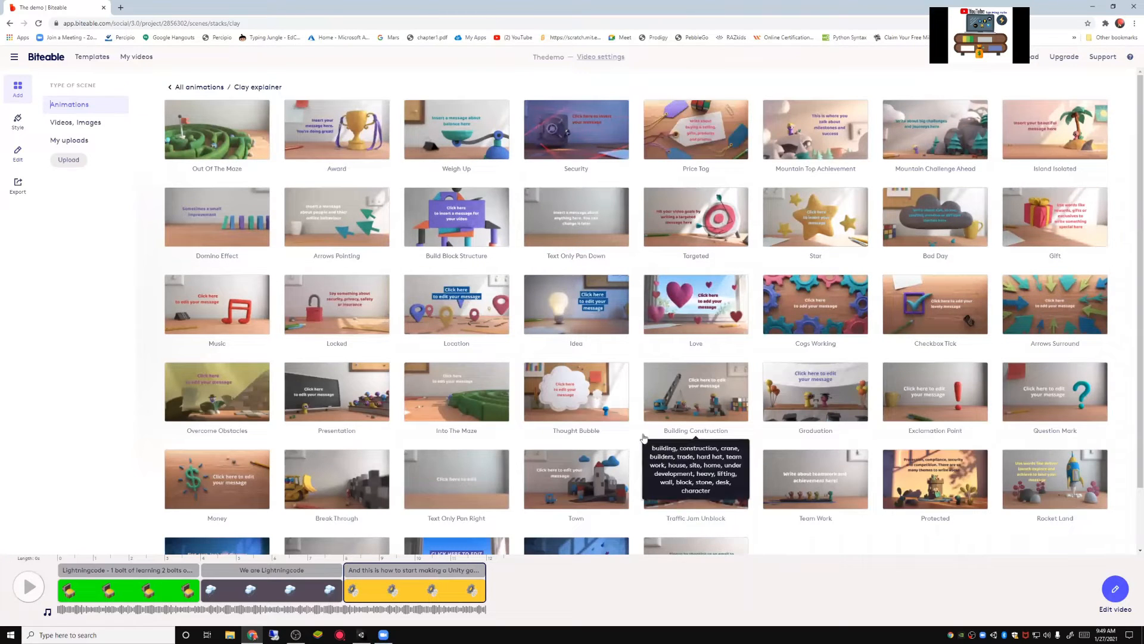
{"action": "left_click", "coordinate": [648, 471]}
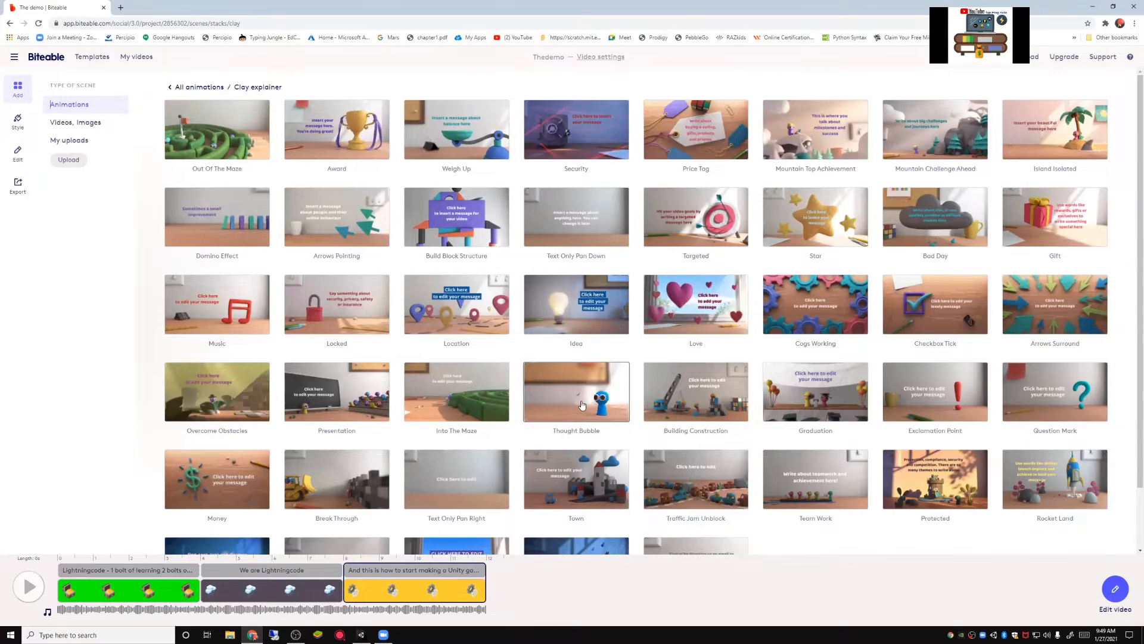
{"action": "left_click", "coordinate": [580, 593]}
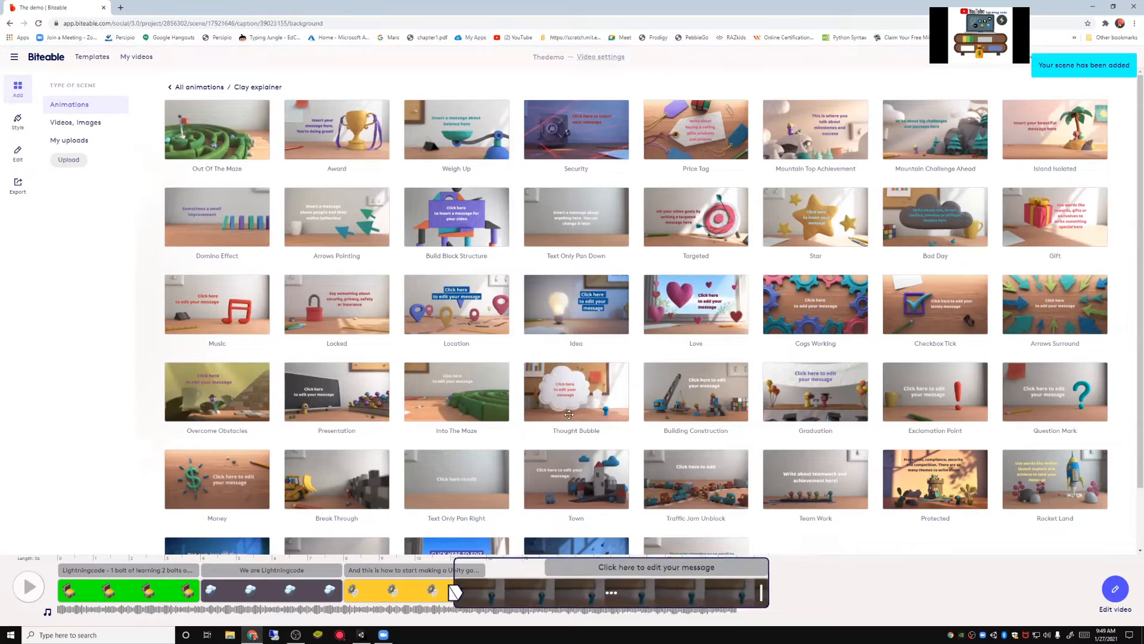
Replace the Thought Bubble scene's placeholder text with "The hardest part making for me is starting it."
{"action": "left_click", "coordinate": [501, 333]}
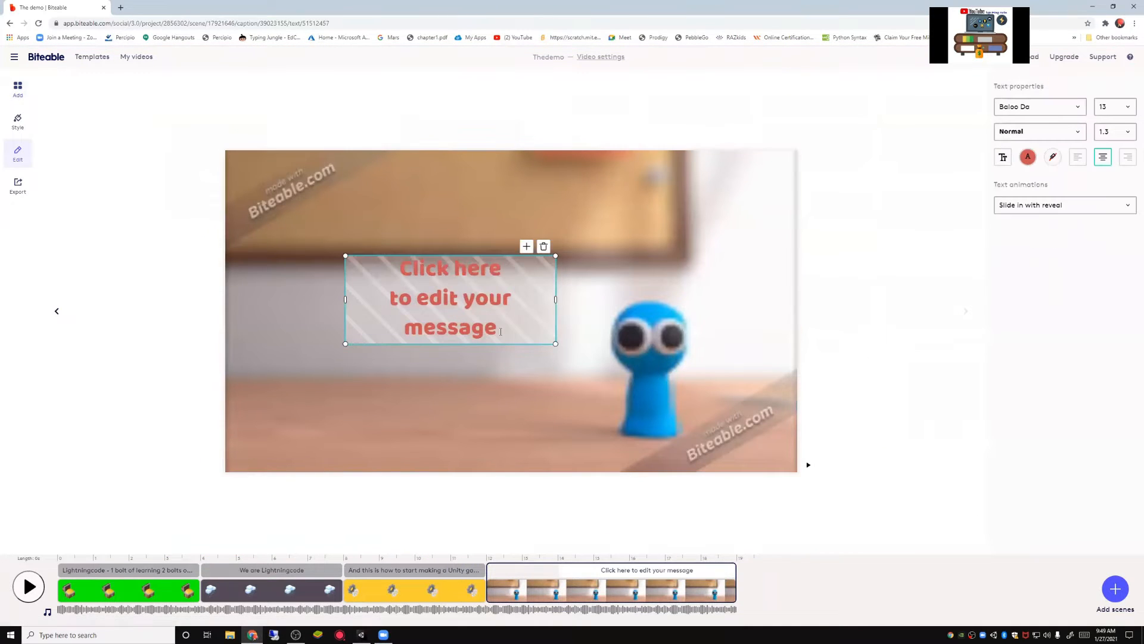
{"action": "key", "text": "BackSpace"}
{"action": "key", "text": "BackSpace"}
{"action": "key", "text": "BackSpace"}
{"action": "key", "text": "BackSpace"}
{"action": "key", "text": "BackSpace"}
{"action": "key", "text": "BackSpace"}
{"action": "key", "text": "BackSpace"}
{"action": "key", "text": "BackSpace"}
{"action": "key", "text": "BackSpace"}
{"action": "key", "text": "BackSpace"}
{"action": "key", "text": "BackSpace"}
{"action": "key", "text": "BackSpace"}
{"action": "key", "text": "BackSpace"}
{"action": "key", "text": "BackSpace"}
{"action": "key", "text": "BackSpace"}
{"action": "key", "text": "BackSpace"}
{"action": "key", "text": "BackSpace"}
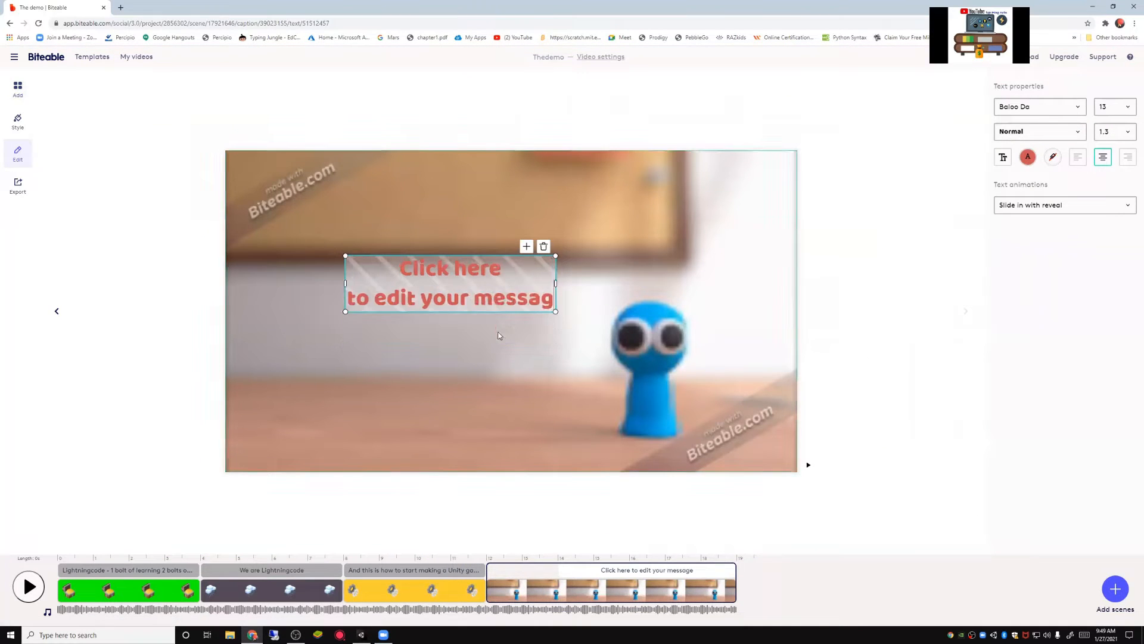
{"action": "key", "text": "BackSpace"}
{"action": "key", "text": "BackSpace"}
{"action": "key", "text": "BackSpace"}
{"action": "key", "text": "BackSpace"}
{"action": "key", "text": "BackSpace"}
{"action": "key", "text": "BackSpace"}
{"action": "key", "text": "BackSpace"}
{"action": "key", "text": "BackSpace"}
{"action": "key", "text": "BackSpace"}
{"action": "key", "text": "BackSpace"}
{"action": "key", "text": "BackSpace"}
{"action": "key", "text": "BackSpace"}
{"action": "key", "text": "BackSpace"}
{"action": "type", "text": "T"}
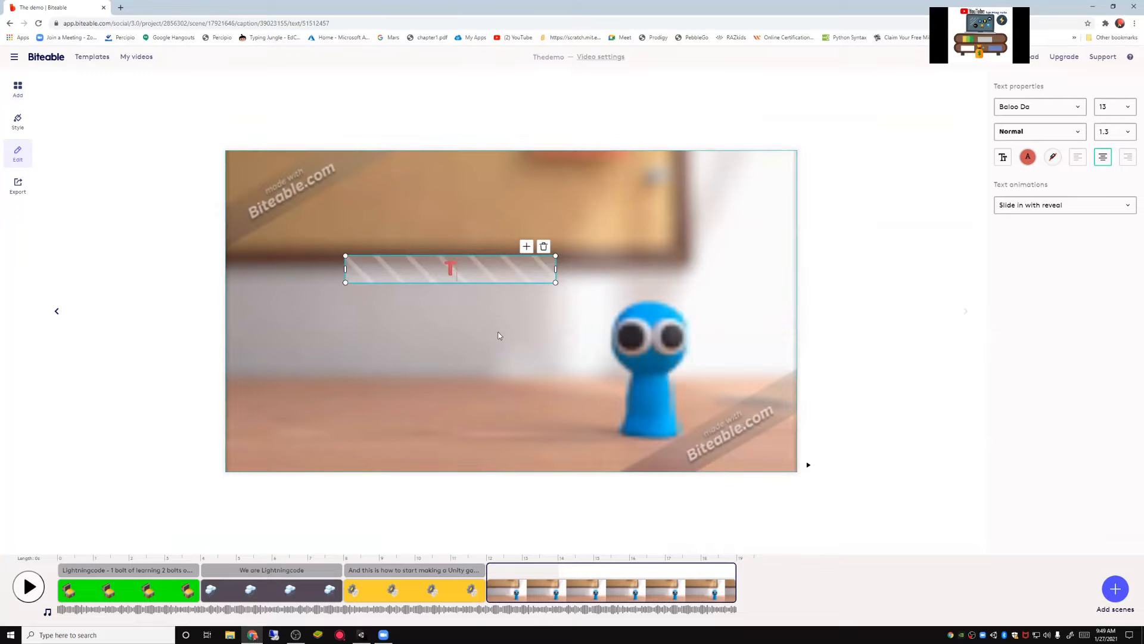
{"action": "type", "text": "he har"}
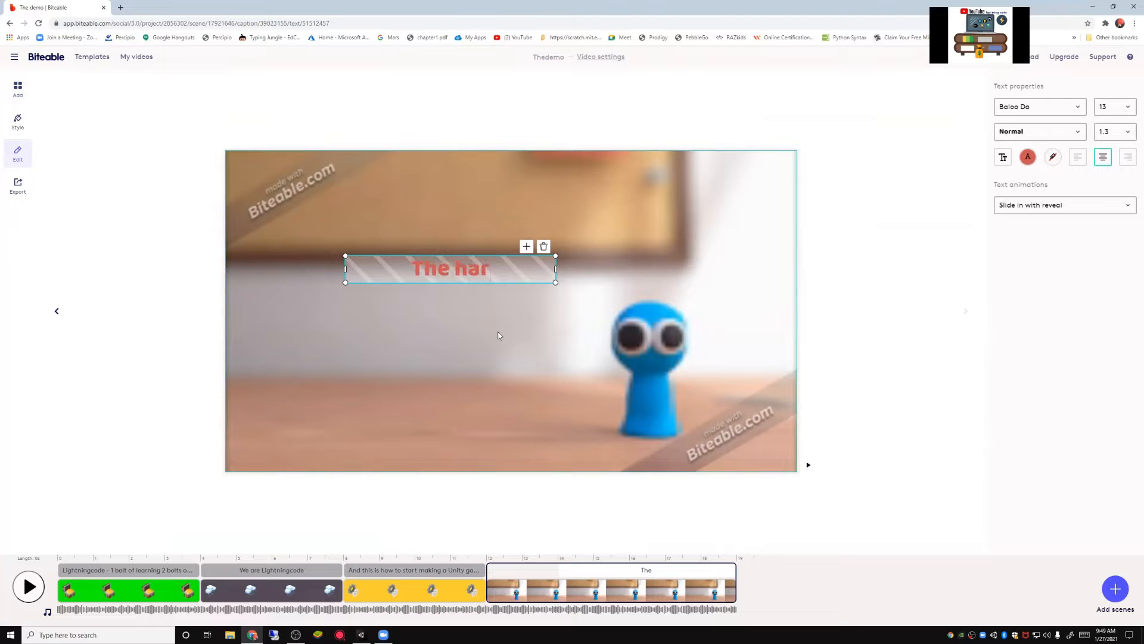
{"action": "type", "text": "des"}
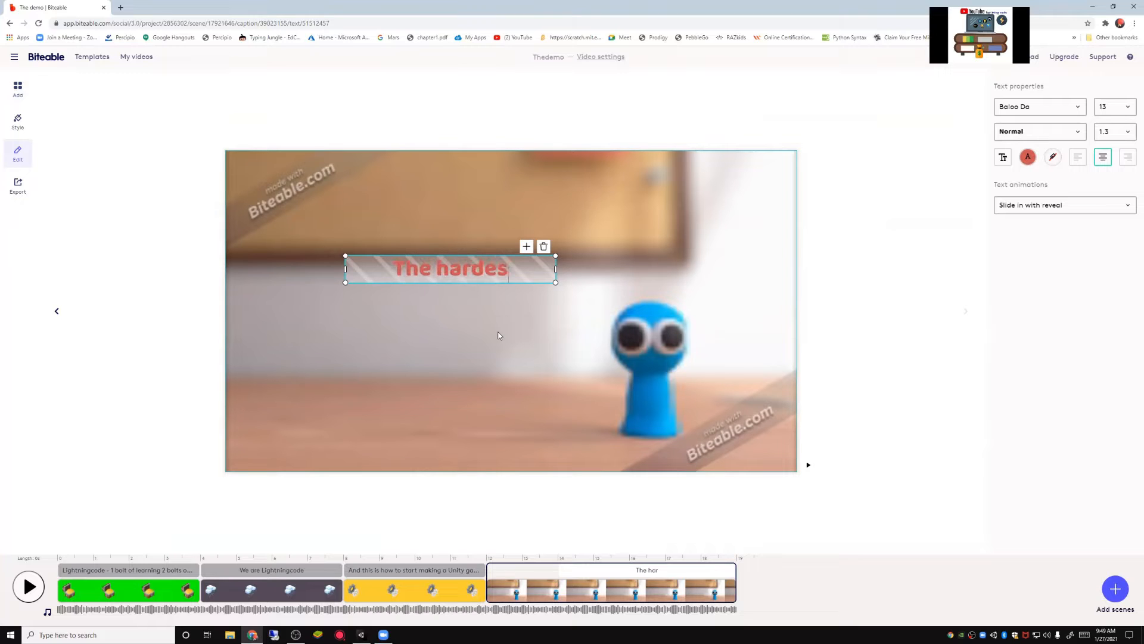
{"action": "type", "text": "t part"}
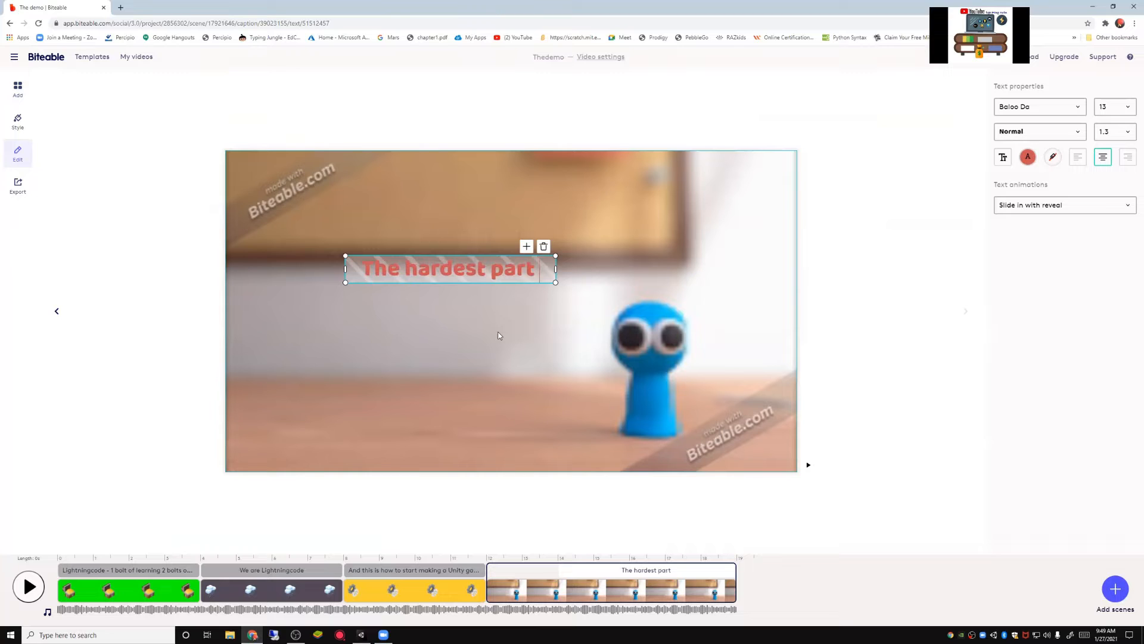
{"action": "type", "text": " making "}
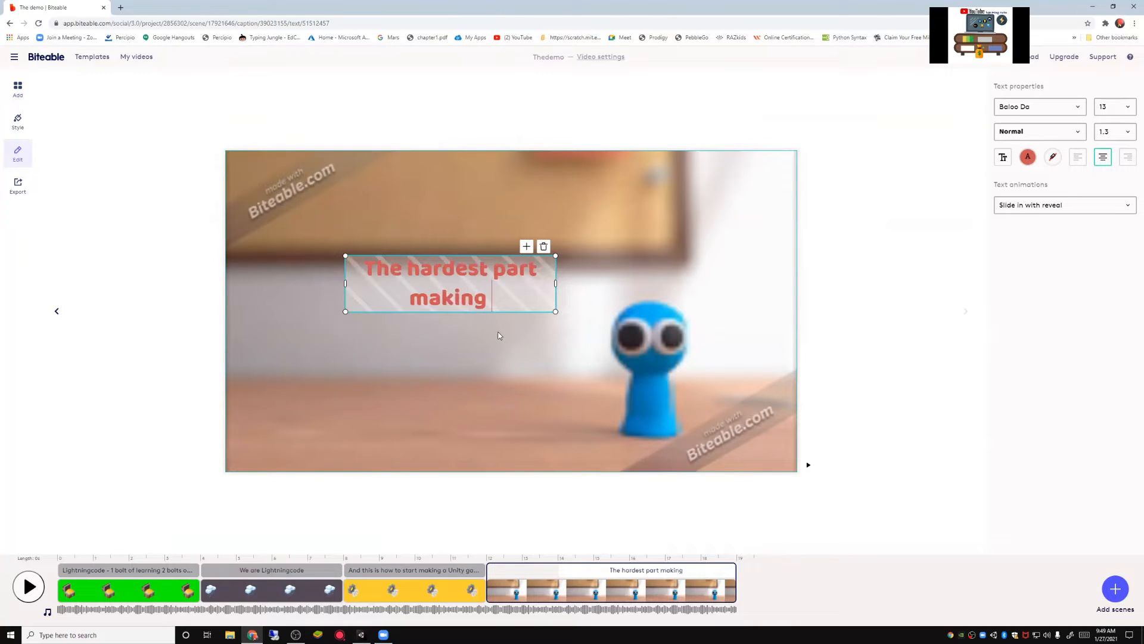
{"action": "type", "text": "fo"}
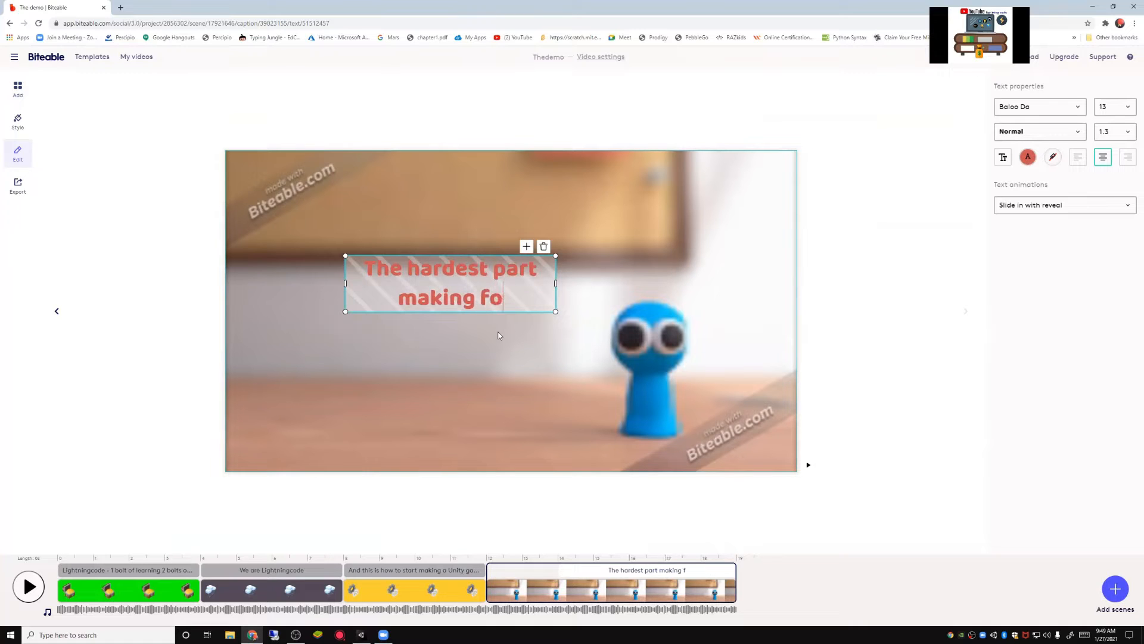
{"action": "type", "text": "r me is "}
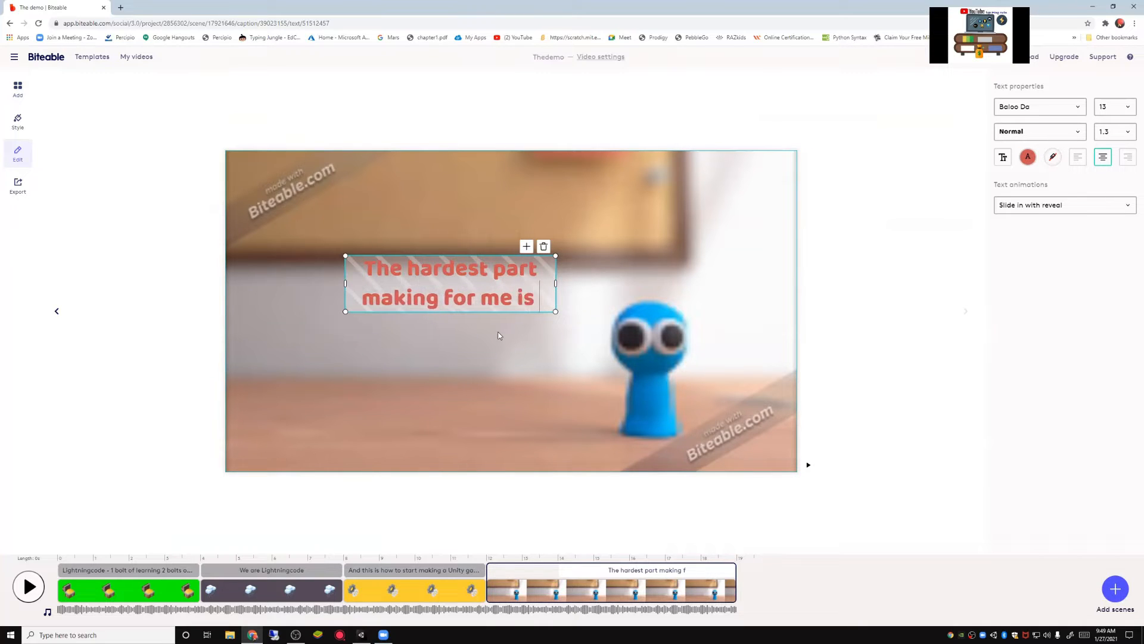
{"action": "type", "text": "sta"}
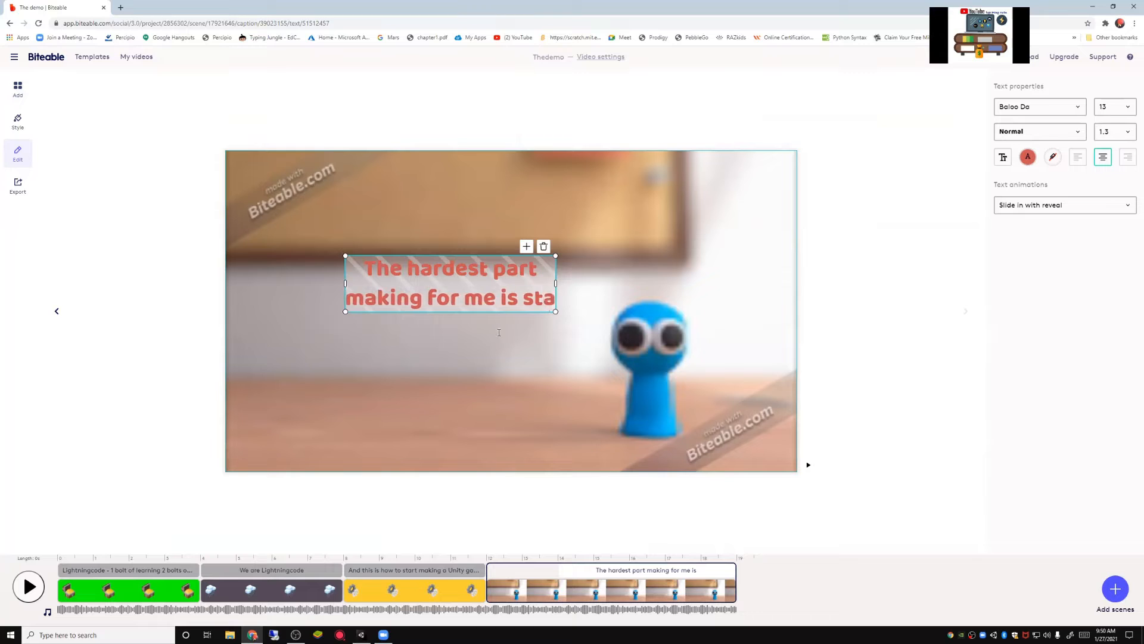
{"action": "type", "text": "rting it"}
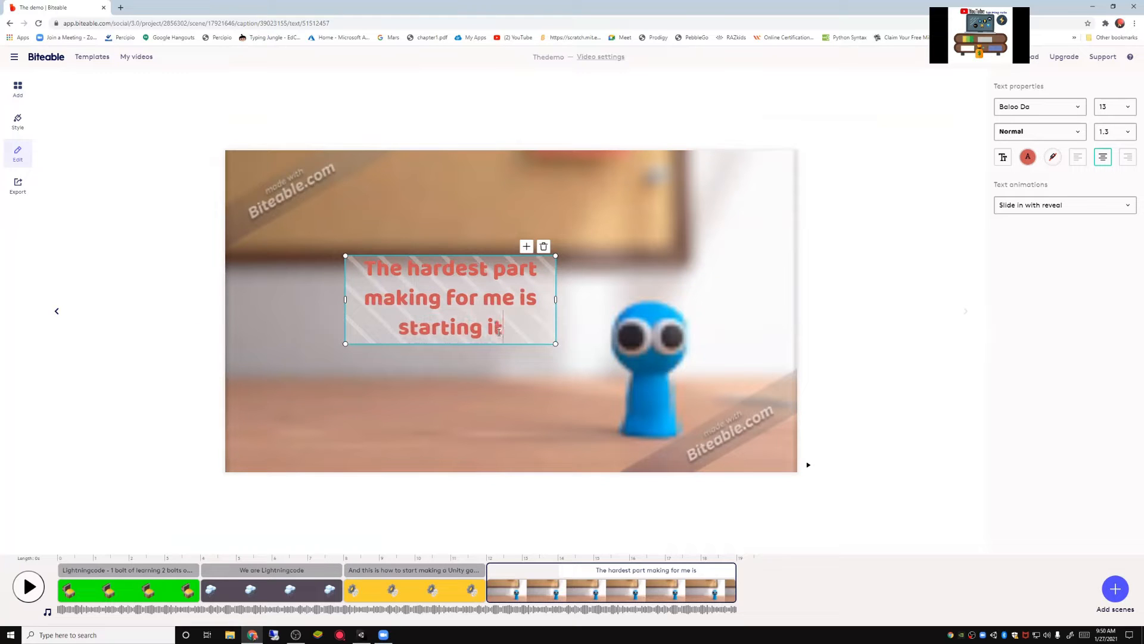
{"action": "type", "text": "."}
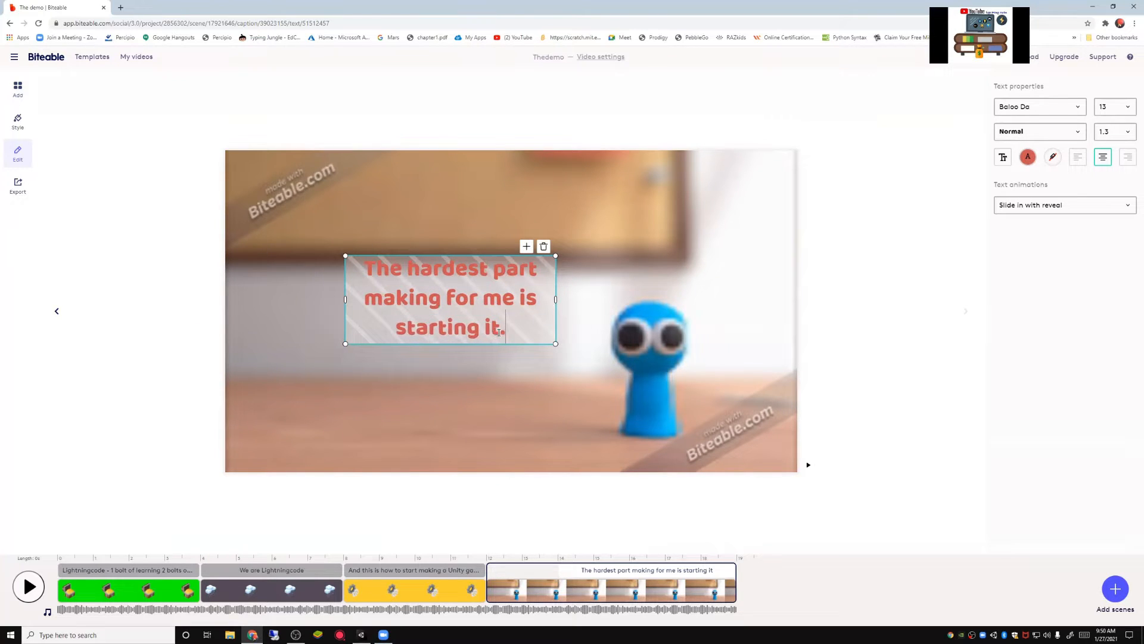
Reopen the Thought Bubble scene's caption, nudge its text box slightly up and clear all of its text
{"action": "left_click", "coordinate": [1116, 589]}
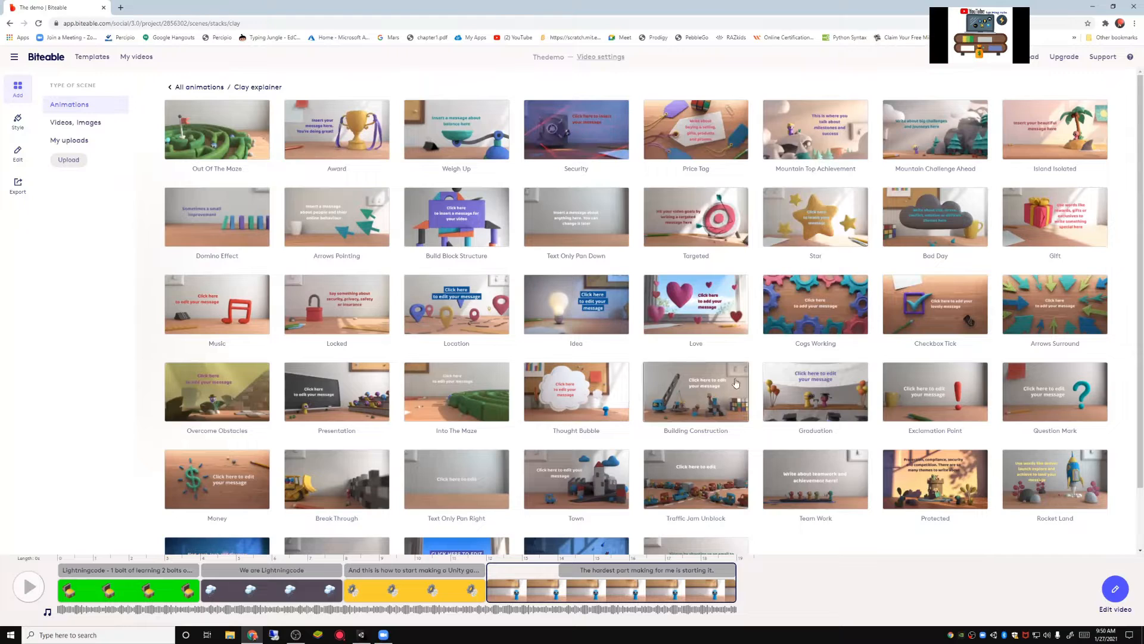
{"action": "mouse_move", "coordinate": [580, 582]}
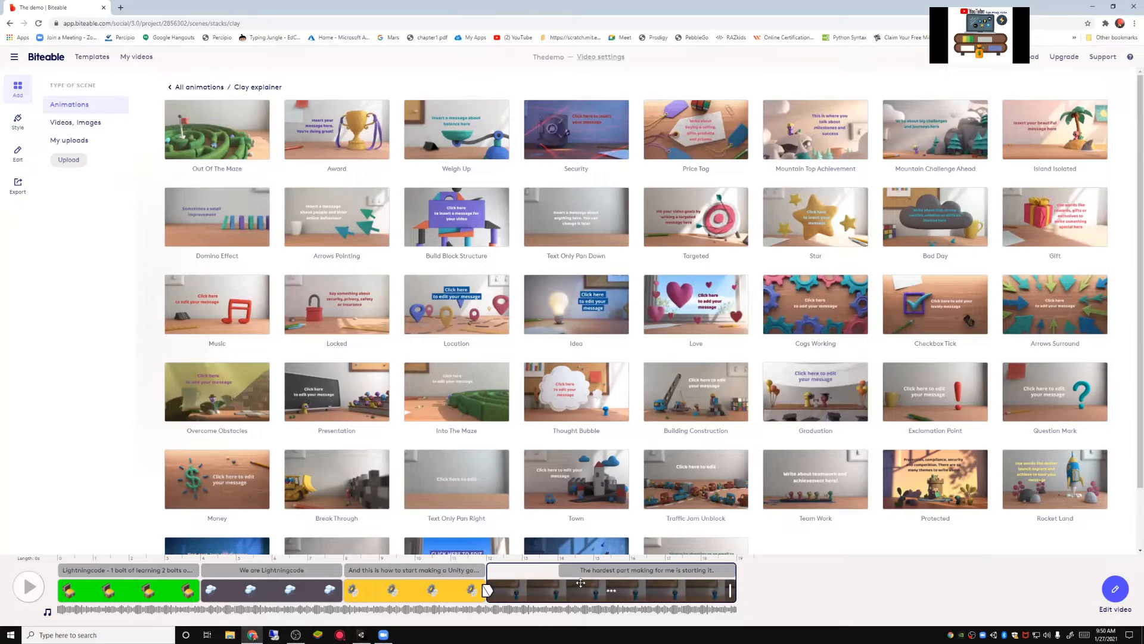
{"action": "left_click", "coordinate": [616, 565]}
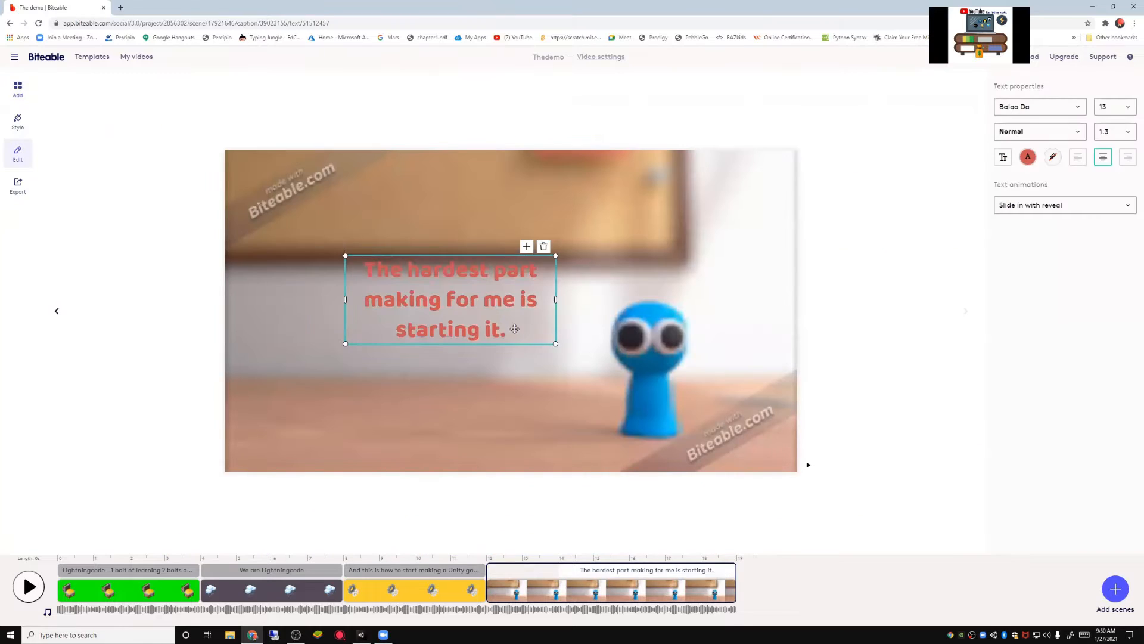
{"action": "mouse_move", "coordinate": [514, 329]}
{"action": "left_mouse_down"}
{"action": "mouse_move", "coordinate": [545, 348]}
{"action": "mouse_move", "coordinate": [518, 325]}
{"action": "left_mouse_up"}
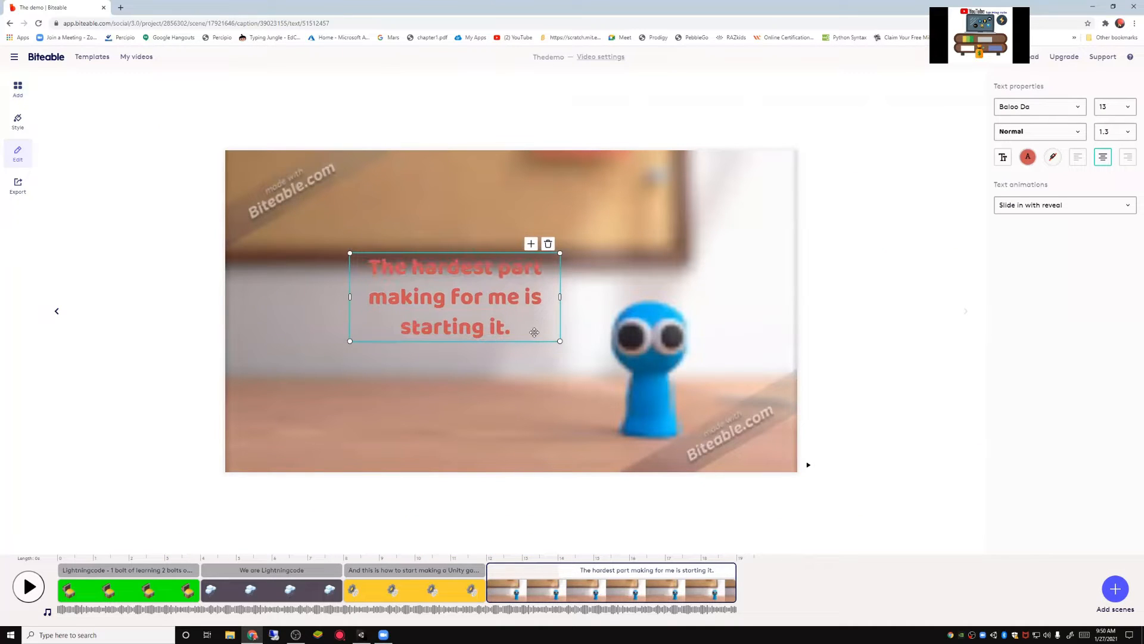
{"action": "double_click", "coordinate": [534, 332]}
{"action": "key", "text": "BackSpace"}
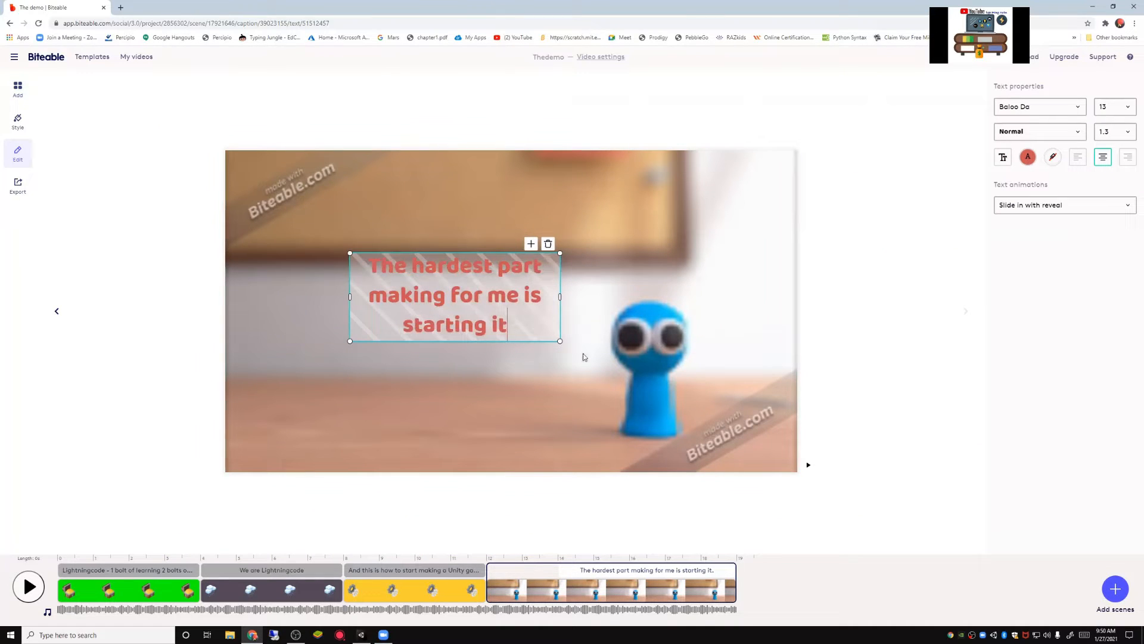
{"action": "key", "text": "BackSpace"}
{"action": "key", "text": "BackSpace"}
{"action": "key", "text": "BackSpace"}
{"action": "key", "text": "BackSpace"}
{"action": "key", "text": "BackSpace"}
{"action": "key", "text": "BackSpace"}
{"action": "key", "text": "BackSpace"}
{"action": "key", "text": "BackSpace"}
{"action": "key", "text": "BackSpace"}
{"action": "key", "text": "BackSpace"}
{"action": "key", "text": "BackSpace"}
{"action": "key", "text": "BackSpace"}
{"action": "key", "text": "BackSpace"}
{"action": "key", "text": "BackSpace"}
{"action": "key", "text": "BackSpace"}
{"action": "key", "text": "BackSpace"}
{"action": "key", "text": "BackSpace"}
{"action": "key", "text": "BackSpace"}
{"action": "key", "text": "BackSpace"}
{"action": "key", "text": "BackSpace"}
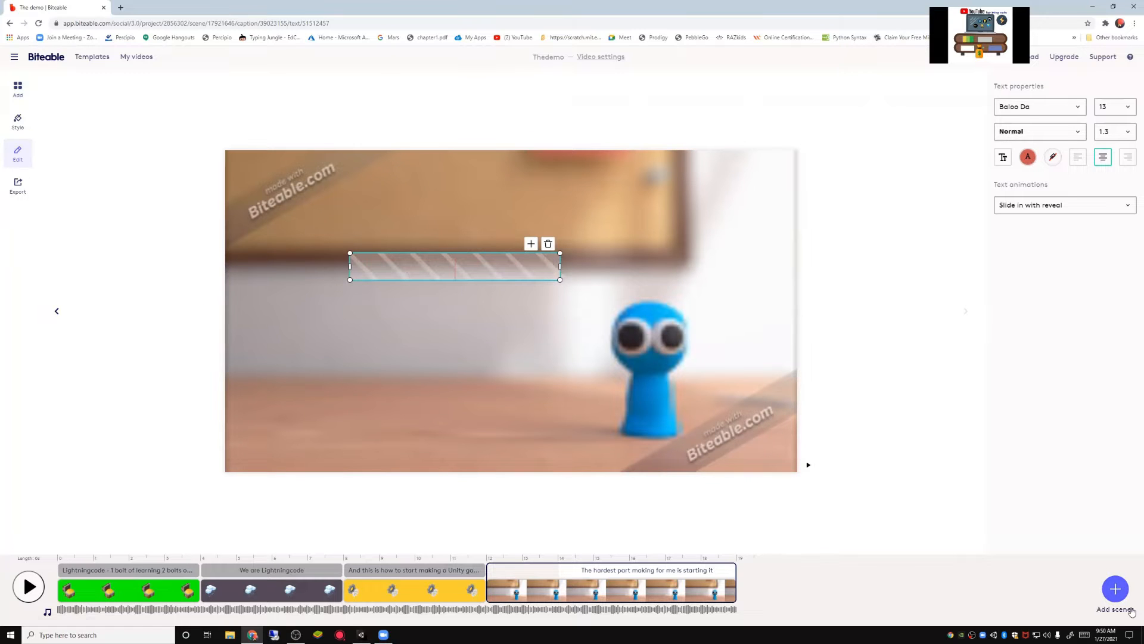
Add the Arrows Pointing scene from the Clay explainer collection, move it ahead of the Thought Bubble scene and open it for editing
{"action": "left_click", "coordinate": [1132, 612]}
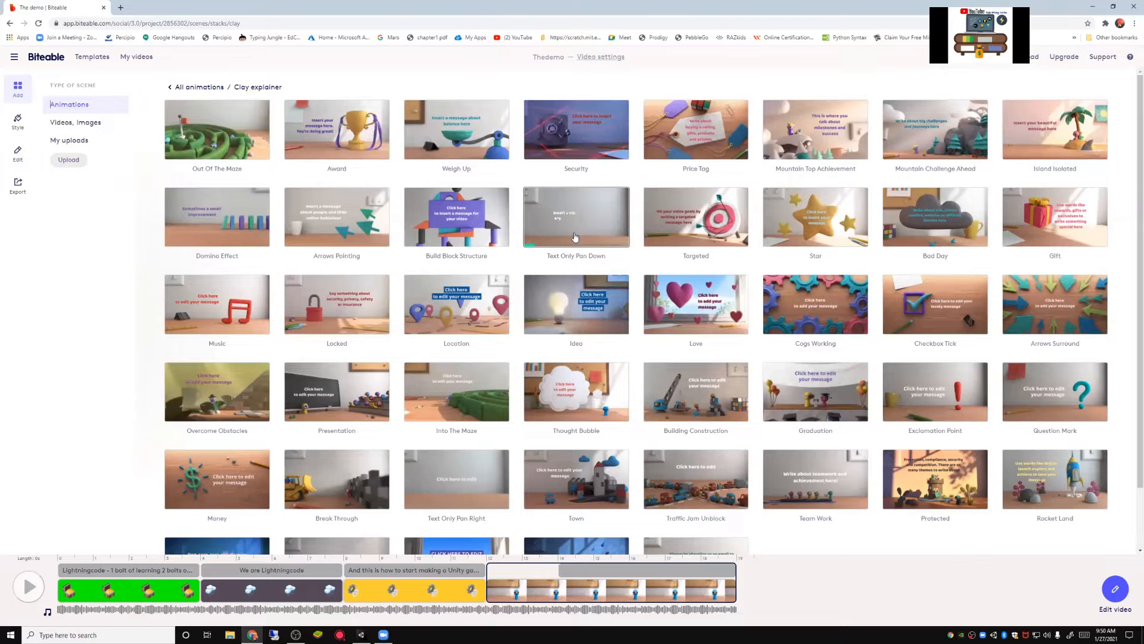
{"action": "left_click", "coordinate": [351, 235]}
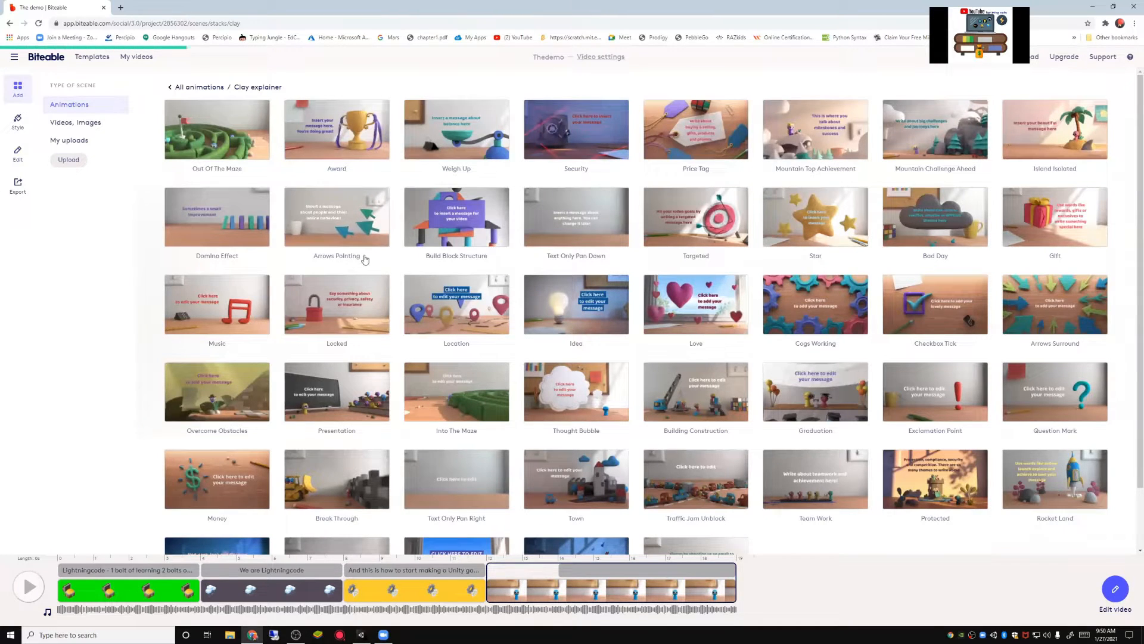
{"action": "left_click_drag", "start_coordinate": [805, 569], "coordinate": [536, 578]}
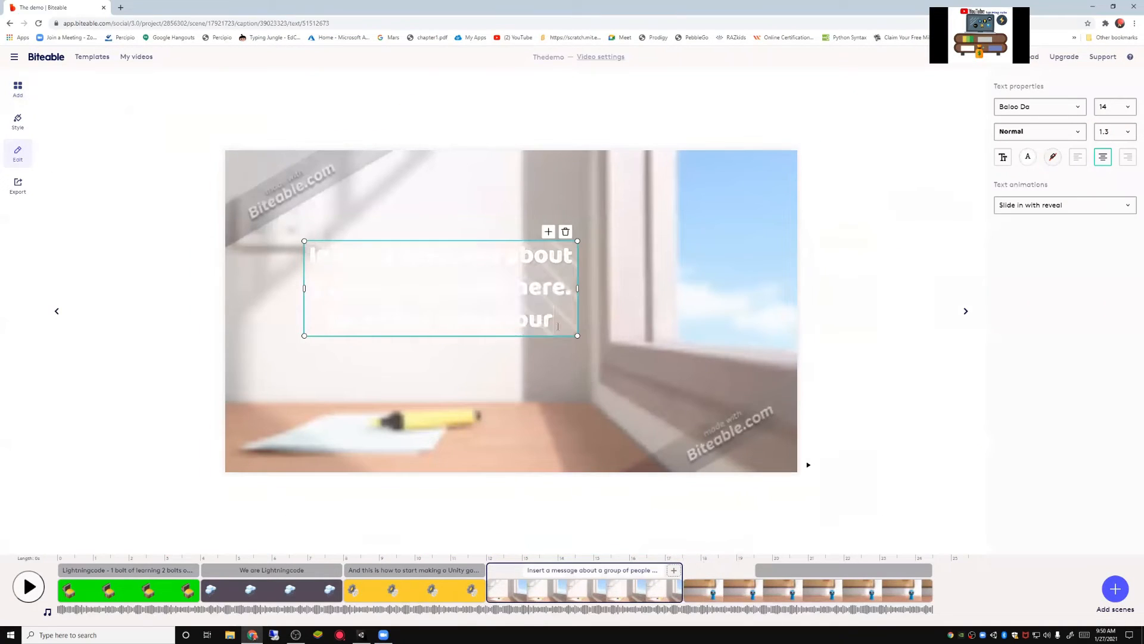
Replace the Arrows Pointing scene's placeholder text with "For me the hardest part of making a game is start"
{"action": "key", "text": "BackSpace"}
{"action": "key", "text": "BackSpace"}
{"action": "key", "text": "BackSpace"}
{"action": "key", "text": "BackSpace"}
{"action": "key", "text": "BackSpace"}
{"action": "key", "text": "BackSpace"}
{"action": "key", "text": "BackSpace"}
{"action": "key", "text": "BackSpace"}
{"action": "key", "text": "BackSpace"}
{"action": "key", "text": "BackSpace"}
{"action": "key", "text": "BackSpace"}
{"action": "key", "text": "BackSpace"}
{"action": "key", "text": "BackSpace"}
{"action": "key", "text": "BackSpace"}
{"action": "key", "text": "BackSpace"}
{"action": "key", "text": "BackSpace"}
{"action": "key", "text": "BackSpace"}
{"action": "key", "text": "BackSpace"}
{"action": "key", "text": "BackSpace"}
{"action": "key", "text": "BackSpace"}
{"action": "key", "text": "BackSpace"}
{"action": "key", "text": "BackSpace"}
{"action": "key", "text": "BackSpace"}
{"action": "key", "text": "BackSpace"}
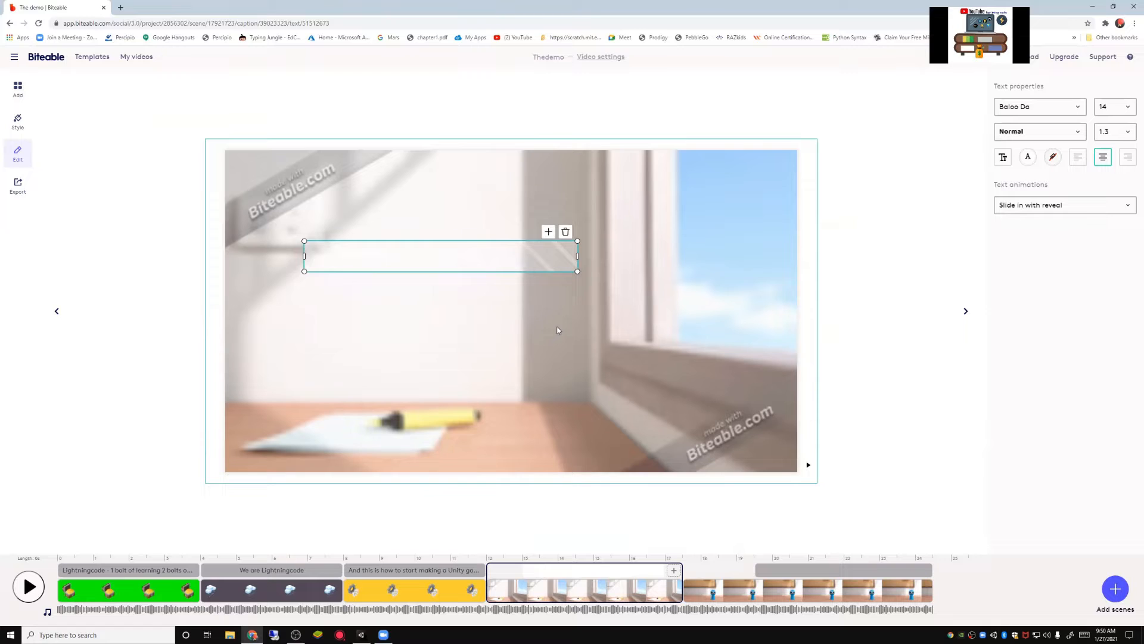
{"action": "type", "text": "For me the hardest part"}
{"action": "key", "text": "Return"}
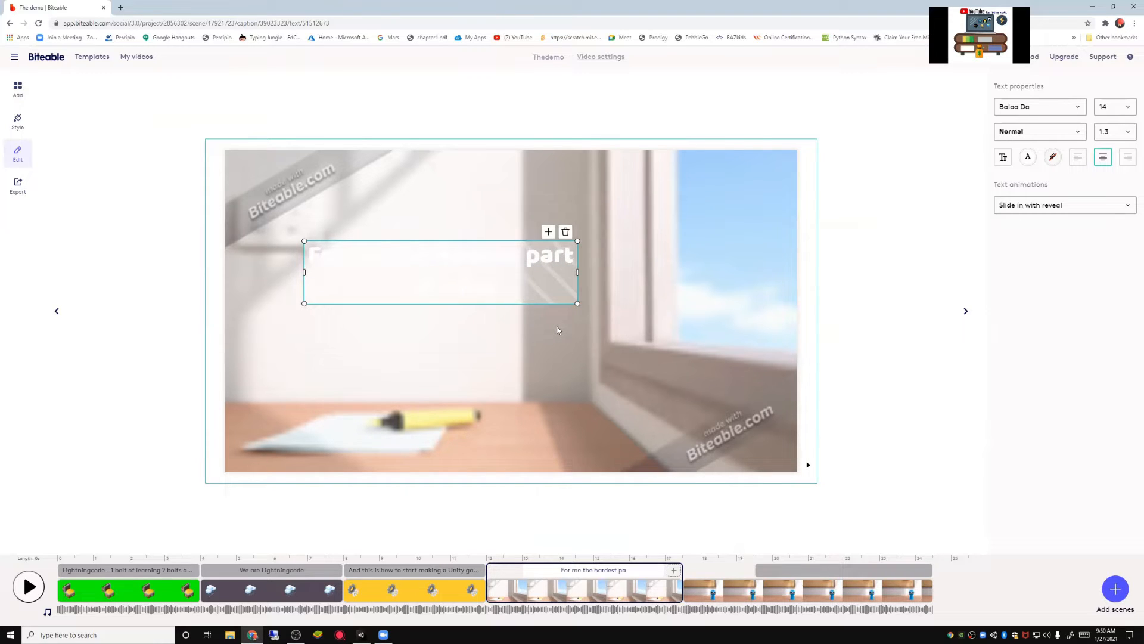
{"action": "type", "text": "of making a game is "}
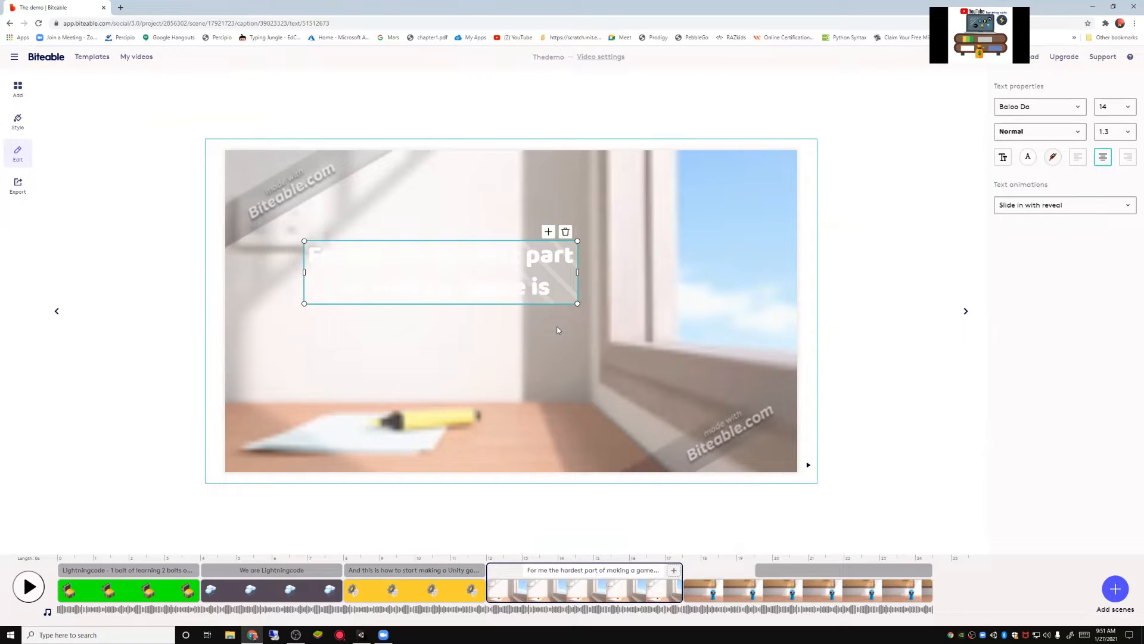
{"action": "type", "text": "start"}
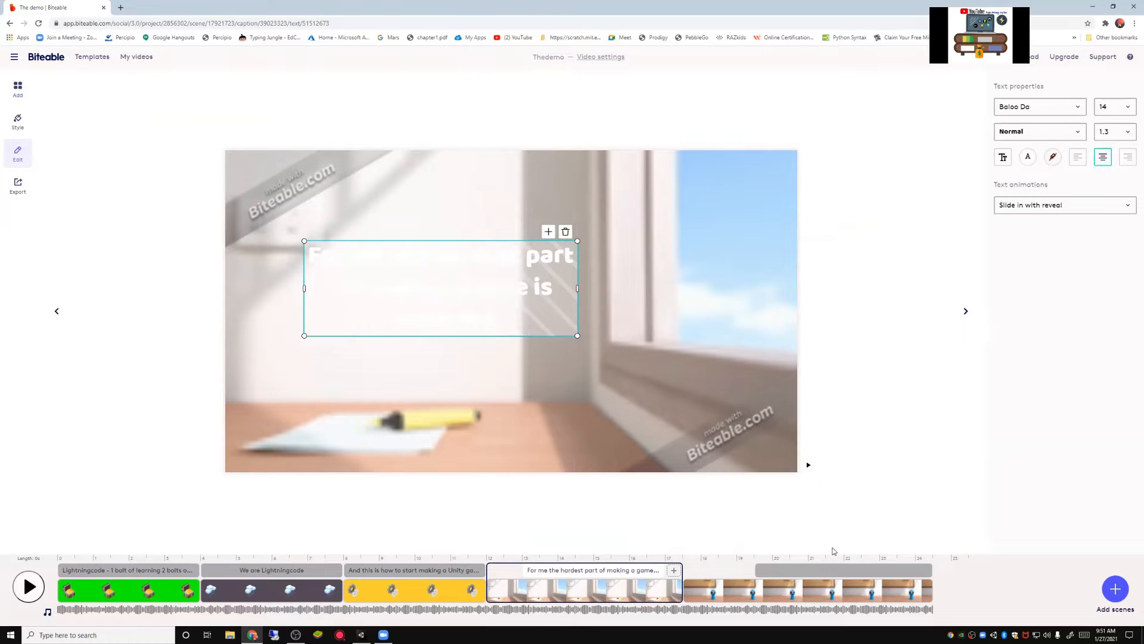
Enter "So the first thing we need to do is think about what game it is" as the Thought Bubble scene's caption
{"action": "left_click", "coordinate": [786, 571]}
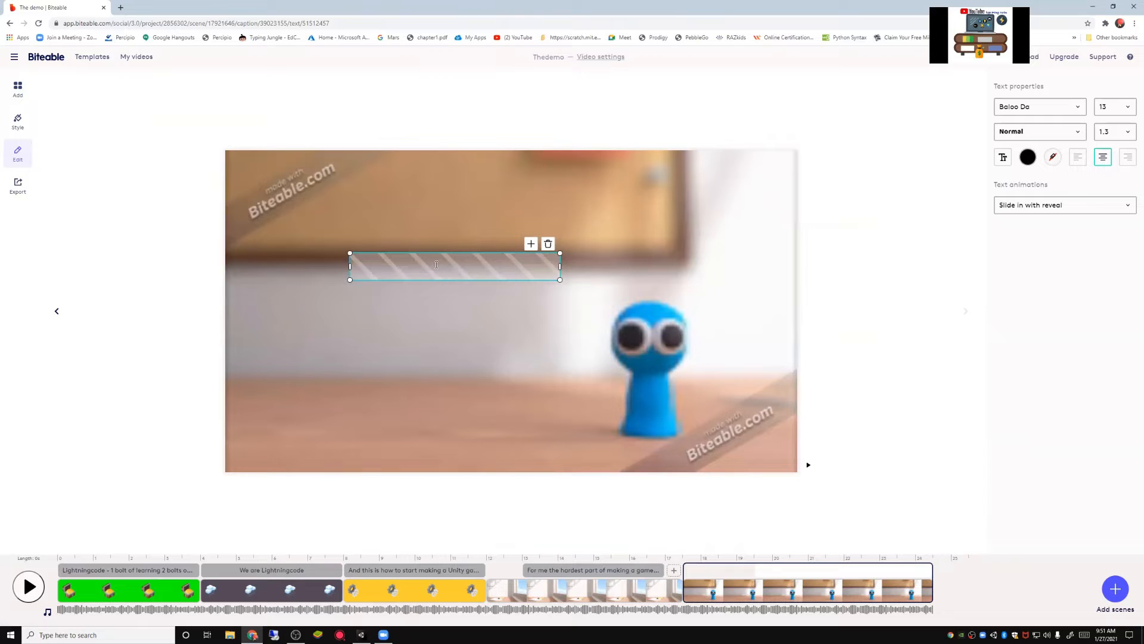
{"action": "type", "text": "So the fi"}
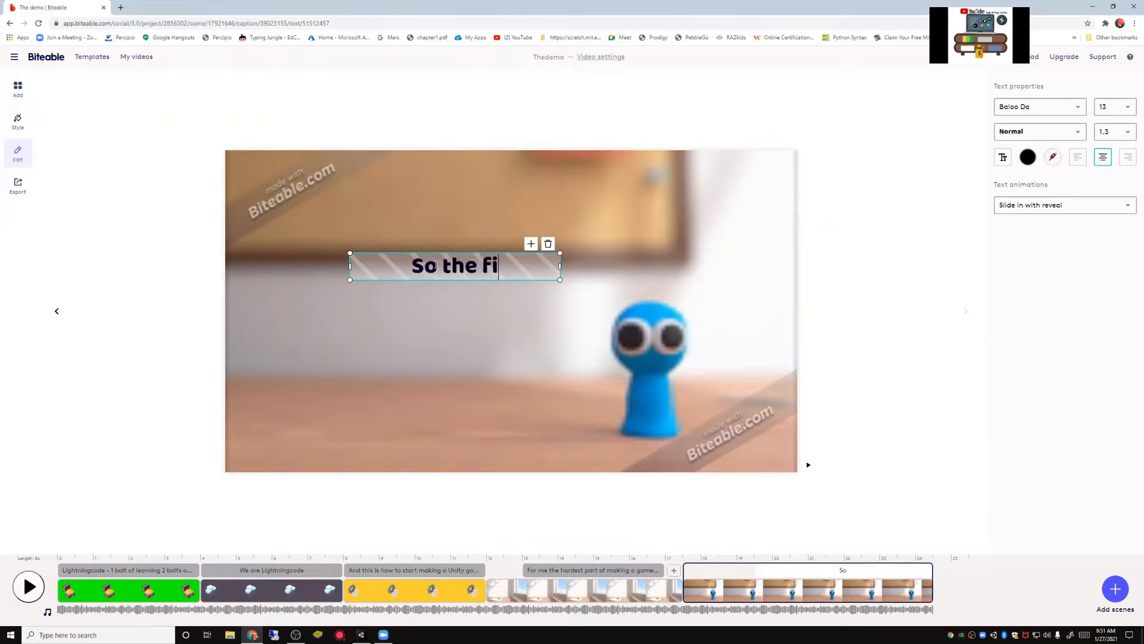
{"action": "type", "text": "rst "}
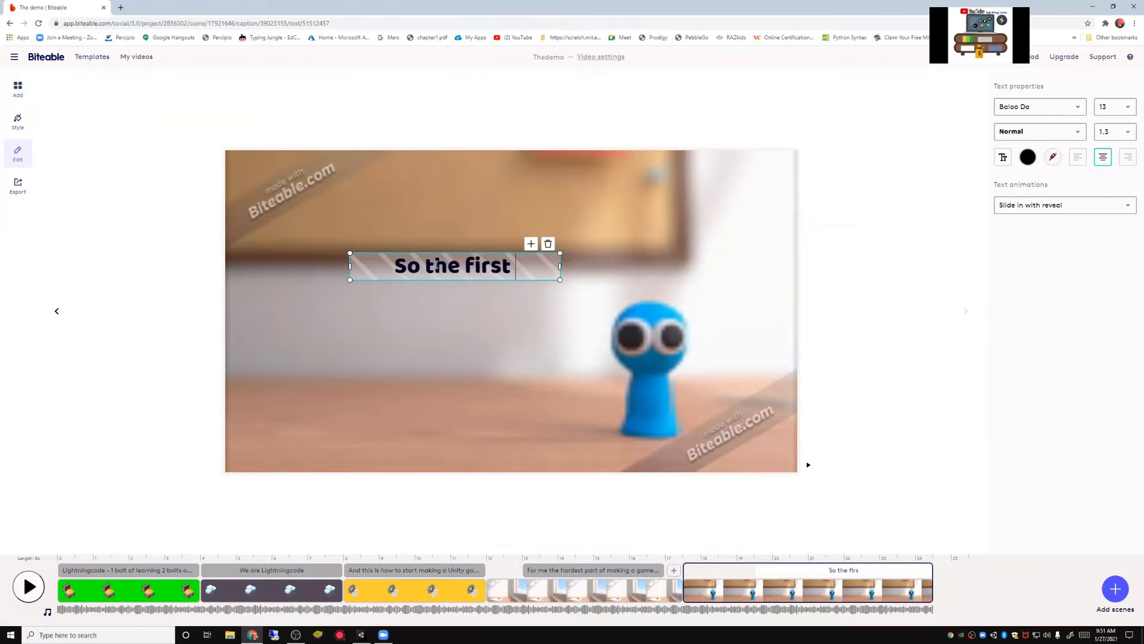
{"action": "type", "text": "thin"}
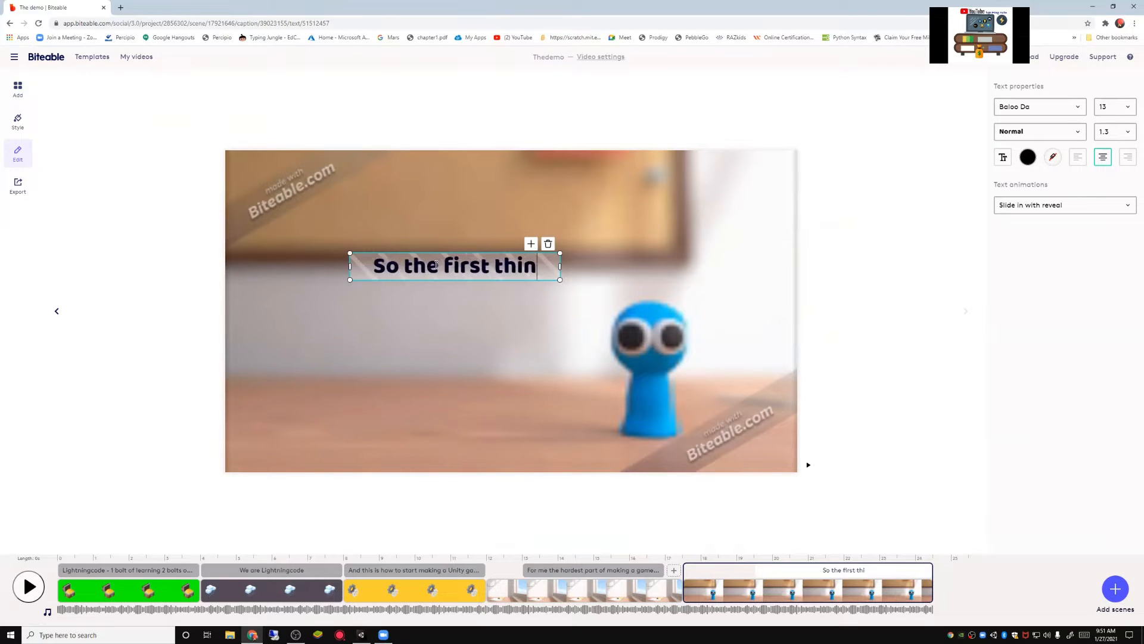
{"action": "type", "text": "g"}
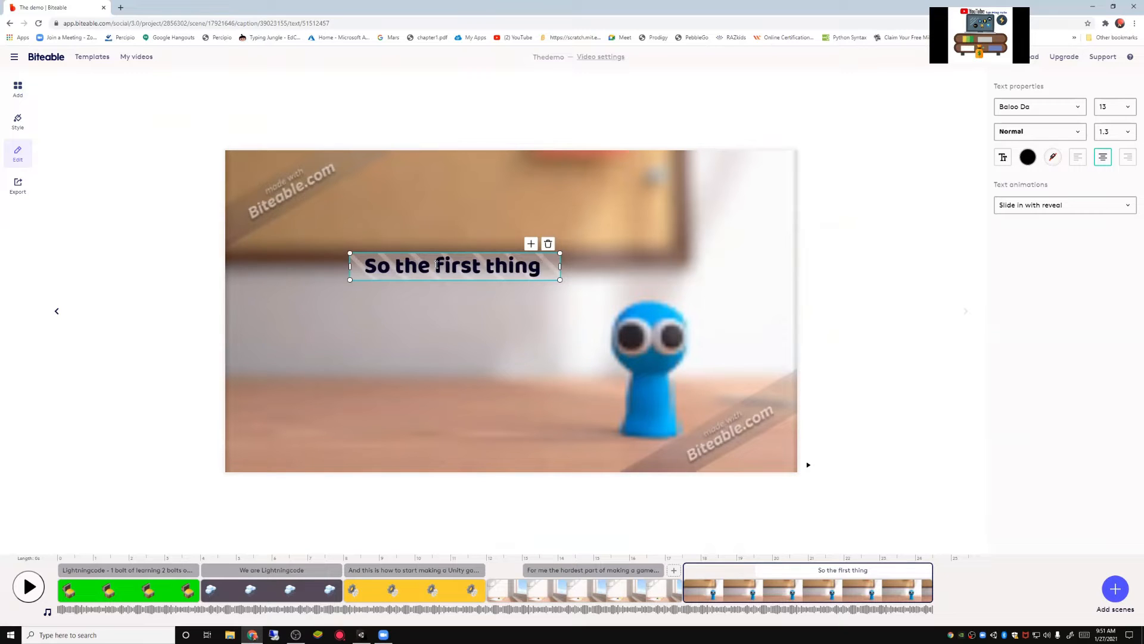
{"action": "type", "text": " we need "}
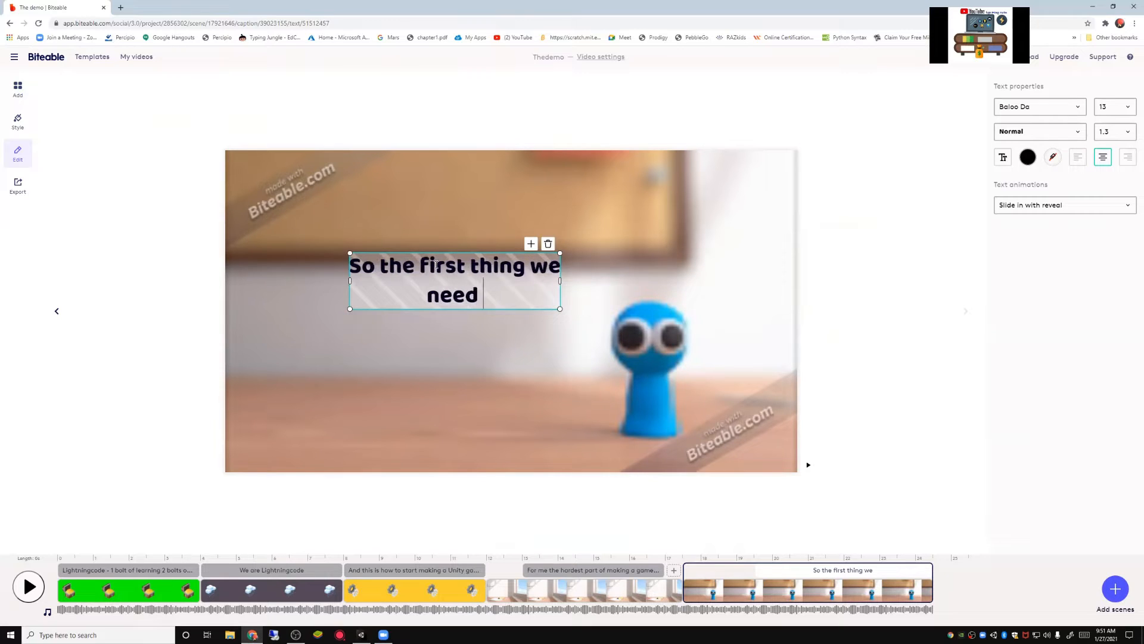
{"action": "type", "text": "to do"}
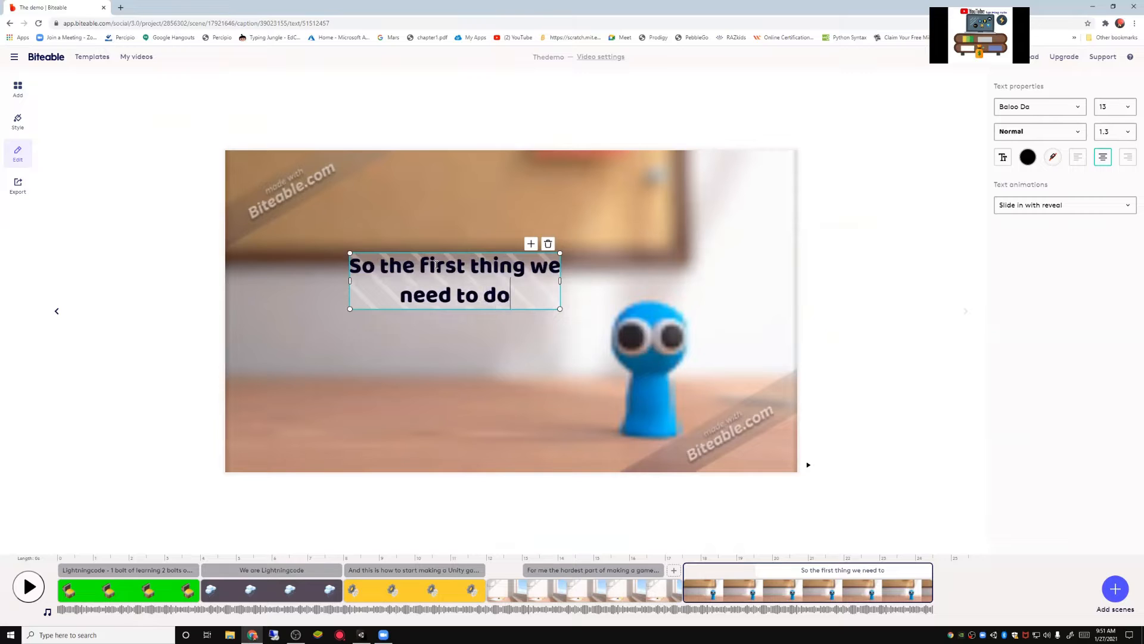
{"action": "type", "text": " is thin"}
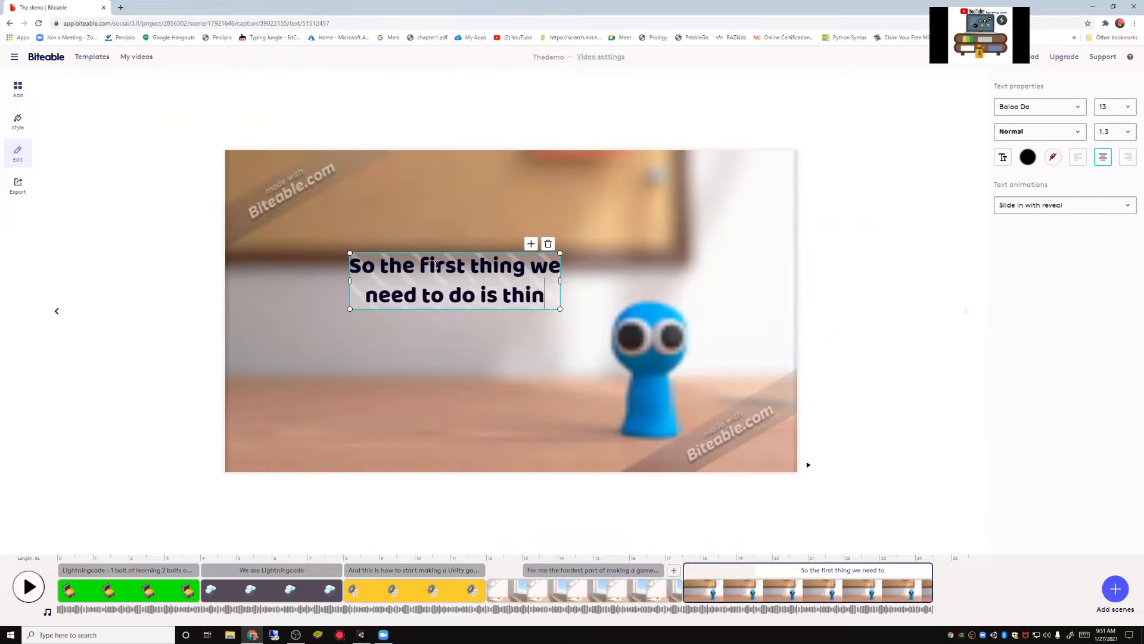
{"action": "type", "text": "k a"}
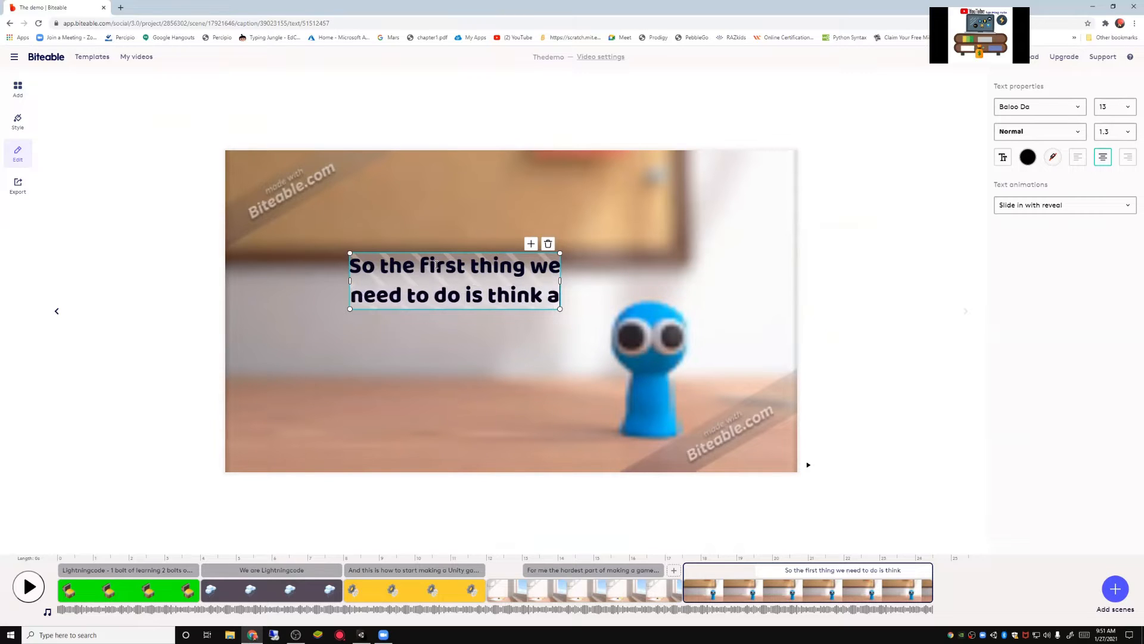
{"action": "type", "text": "bout what"}
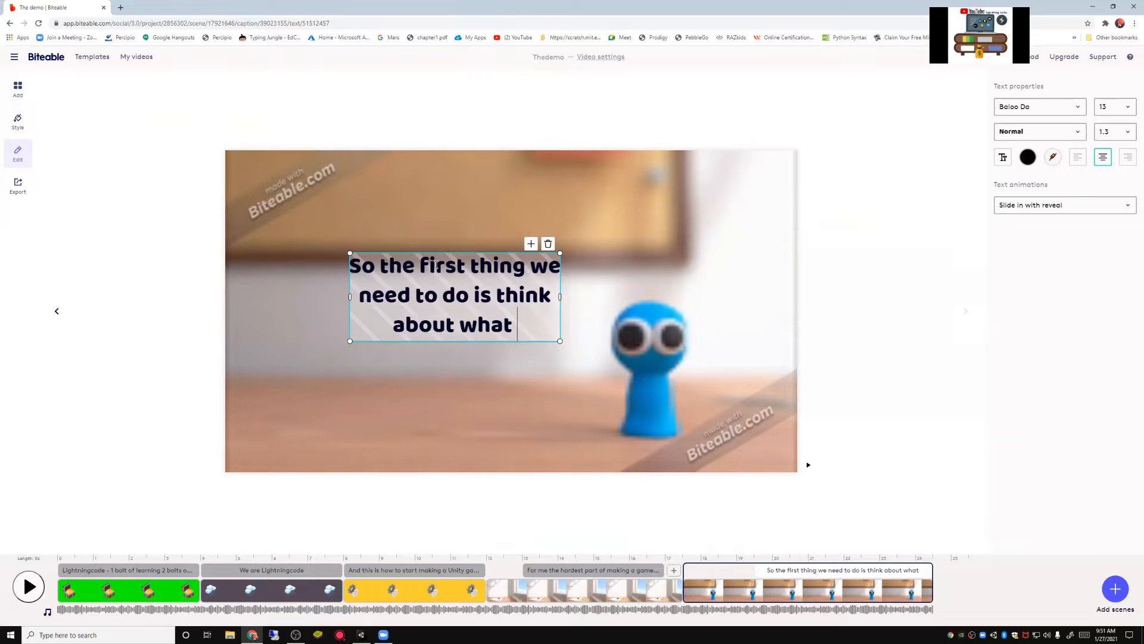
{"action": "type", "text": " game it is"}
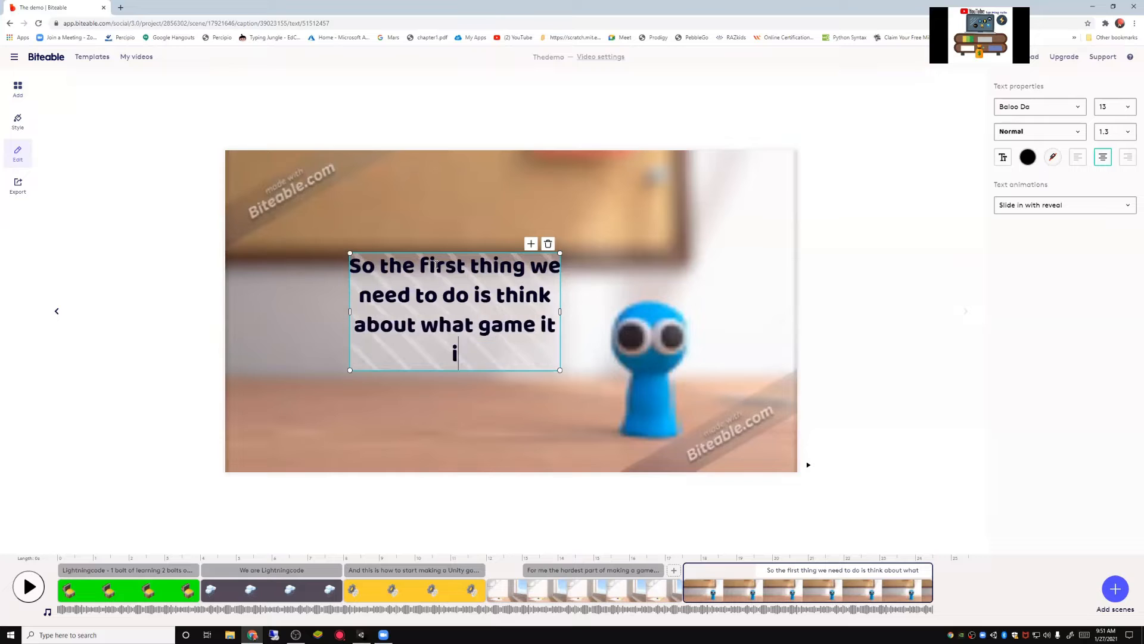
Replace the ending "what game it is" in the Thought Bubble scene's caption with "the idea of the game"
{"action": "key", "text": "BackSpace"}
{"action": "key", "text": "BackSpace"}
{"action": "key", "text": "BackSpace"}
{"action": "key", "text": "BackSpace"}
{"action": "key", "text": "BackSpace"}
{"action": "key", "text": "BackSpace"}
{"action": "key", "text": "BackSpace"}
{"action": "key", "text": "BackSpace"}
{"action": "key", "text": "BackSpace"}
{"action": "key", "text": "BackSpace"}
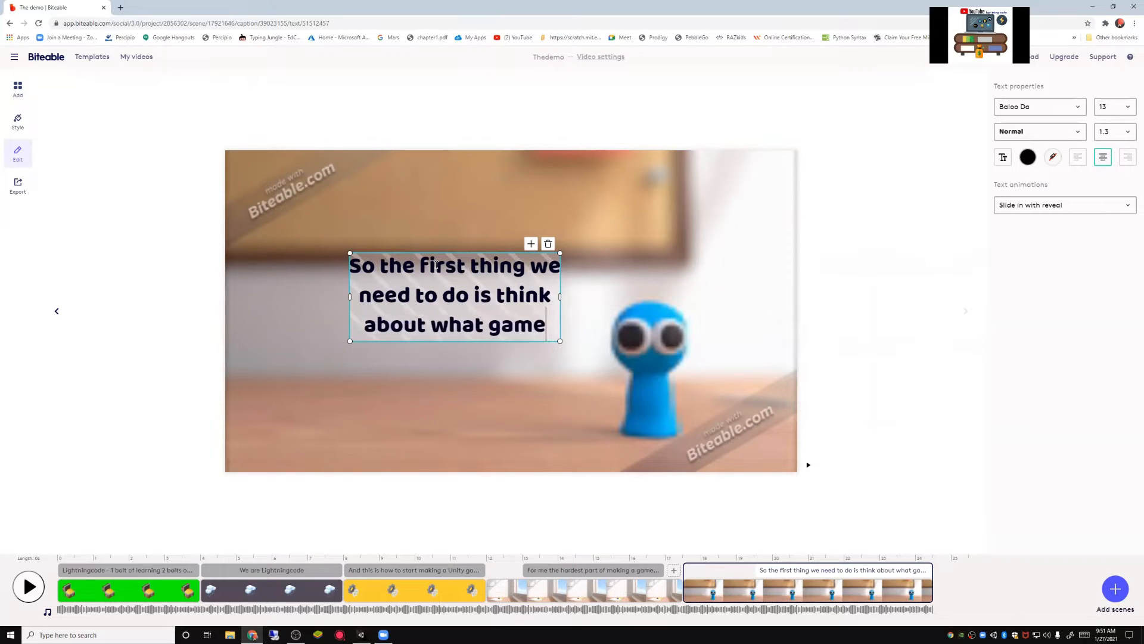
{"action": "key", "text": "BackSpace"}
{"action": "key", "text": "BackSpace"}
{"action": "key", "text": "BackSpace"}
{"action": "key", "text": "BackSpace"}
{"action": "key", "text": "BackSpace"}
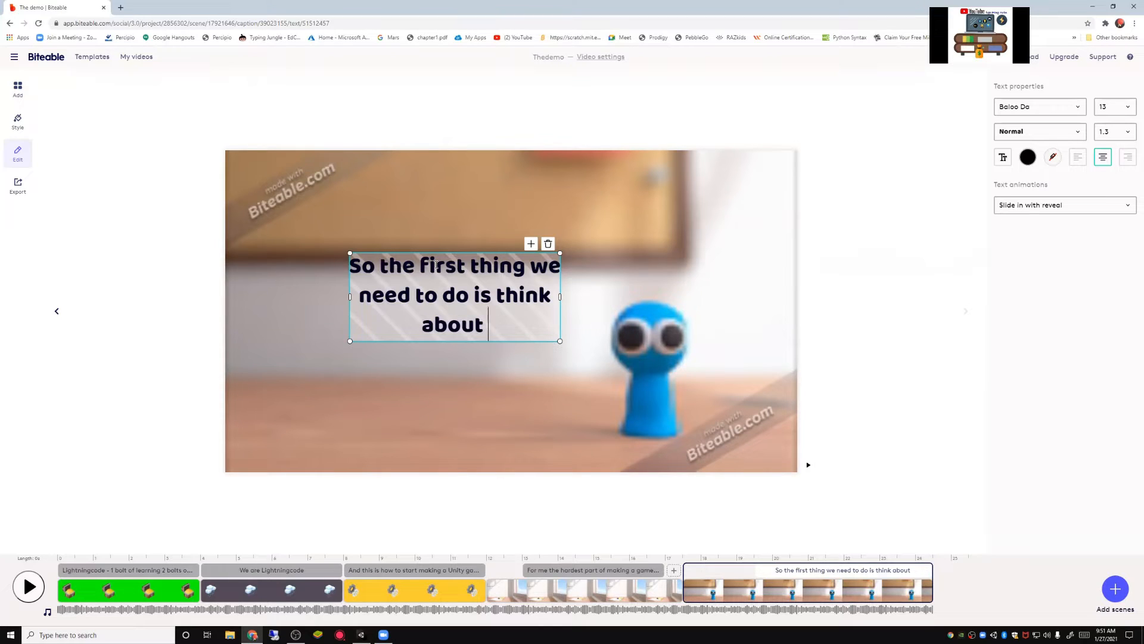
{"action": "type", "text": "the ide"}
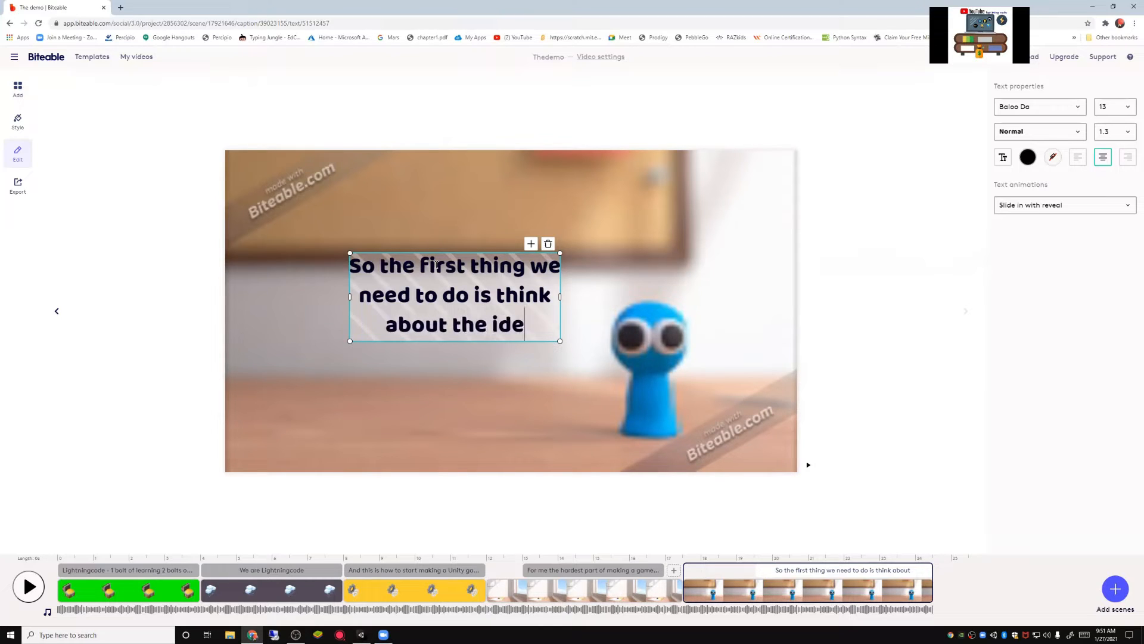
{"action": "type", "text": "a of the"}
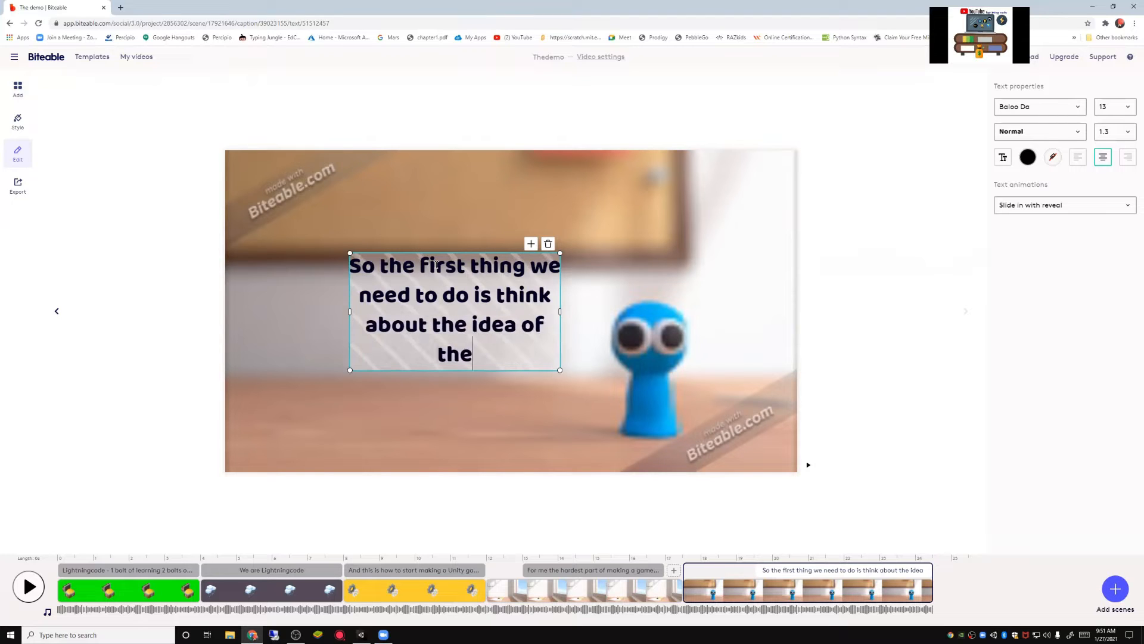
{"action": "type", "text": " game"}
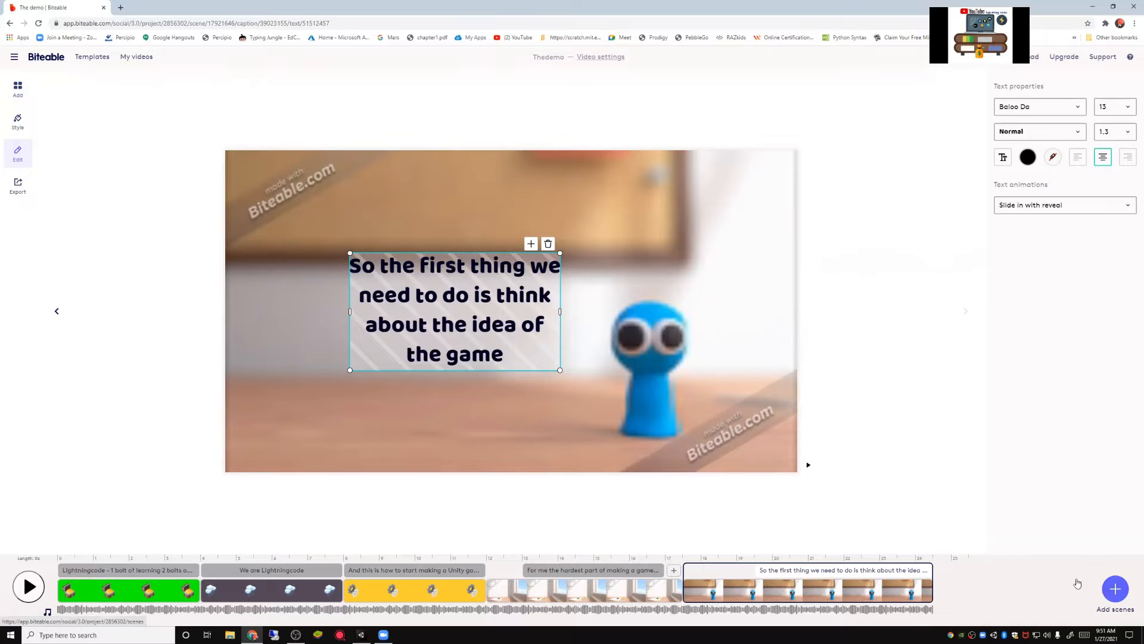
Add the Text Only Pan Down scene from the Clay explainer collection and open it for editing
{"action": "left_click", "coordinate": [1115, 589]}
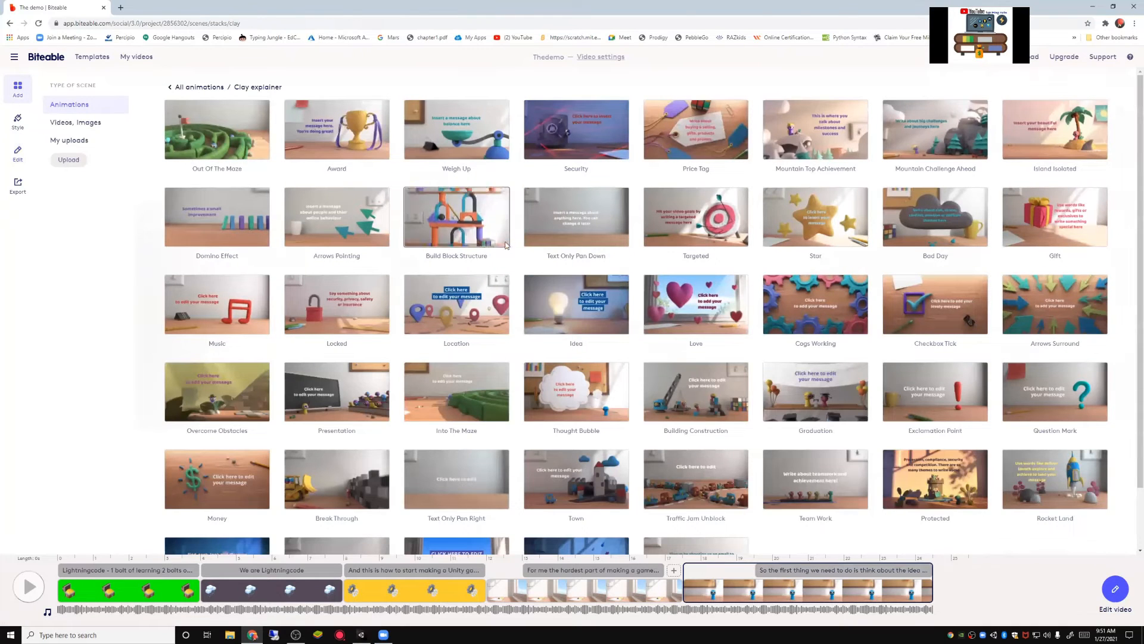
{"action": "left_click", "coordinate": [617, 237]}
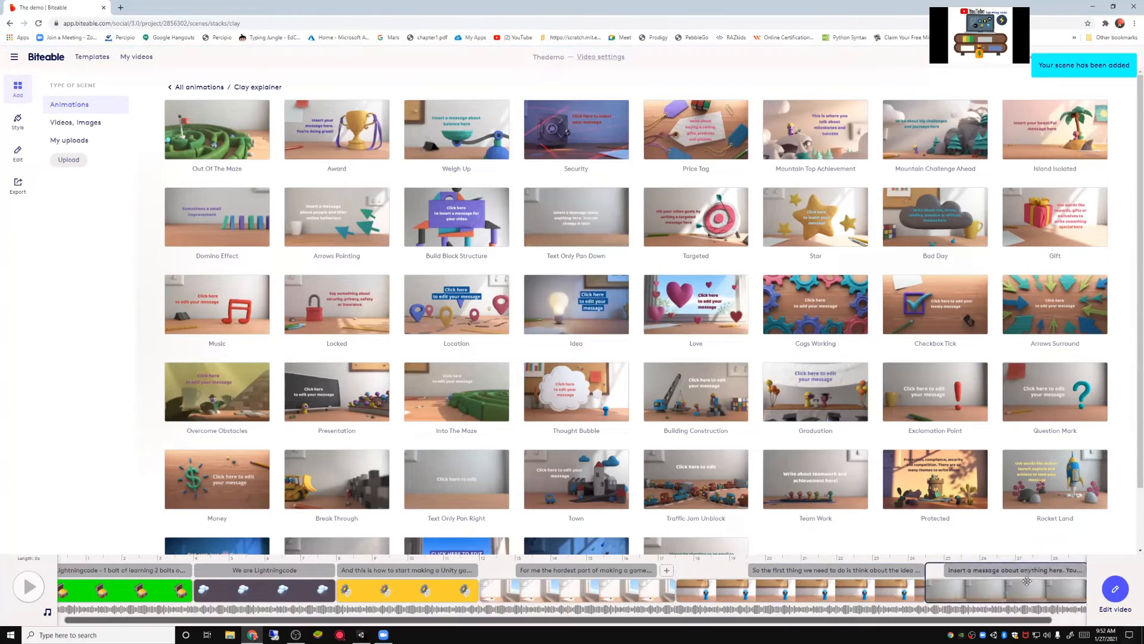
{"action": "left_click", "coordinate": [1026, 580]}
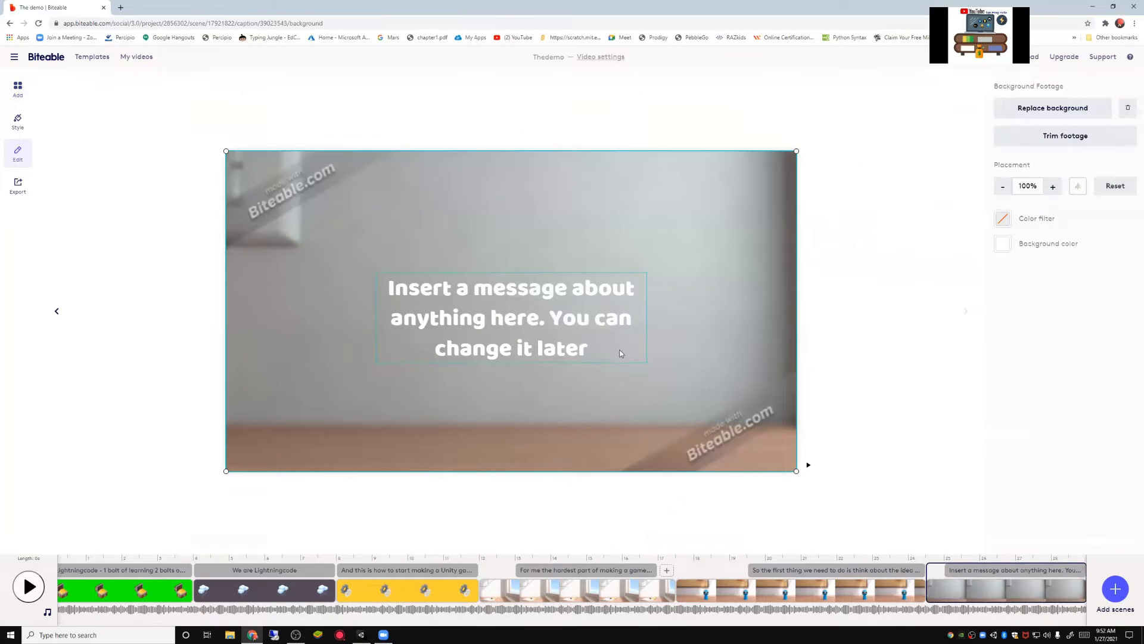
Replace the Text Only Pan Down placeholder with "Also make sure that it can be changed and that you think of a full game idea."
{"action": "left_click", "coordinate": [620, 353]}
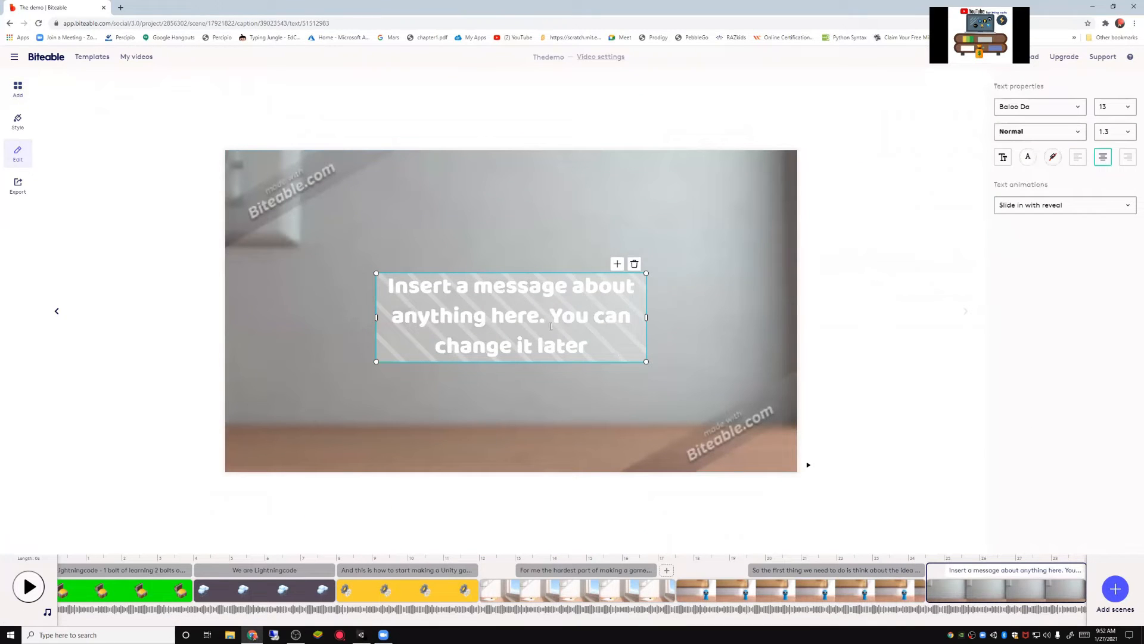
{"action": "left_click_drag", "start_coordinate": [605, 351], "coordinate": [374, 278]}
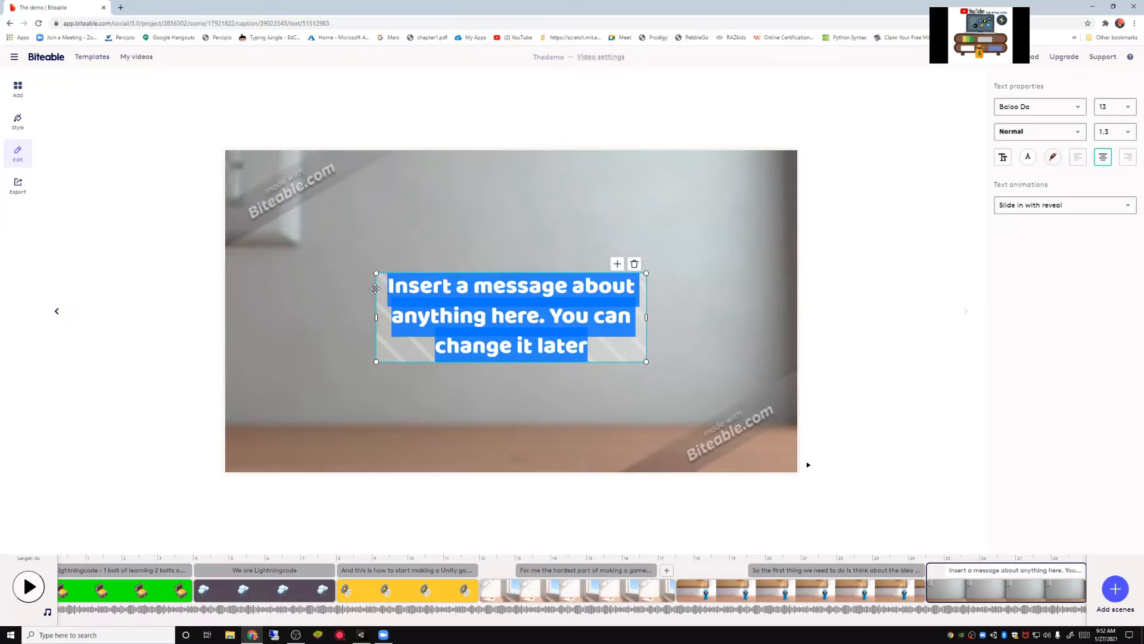
{"action": "key", "text": "BackSpace"}
{"action": "type", "text": "Al"}
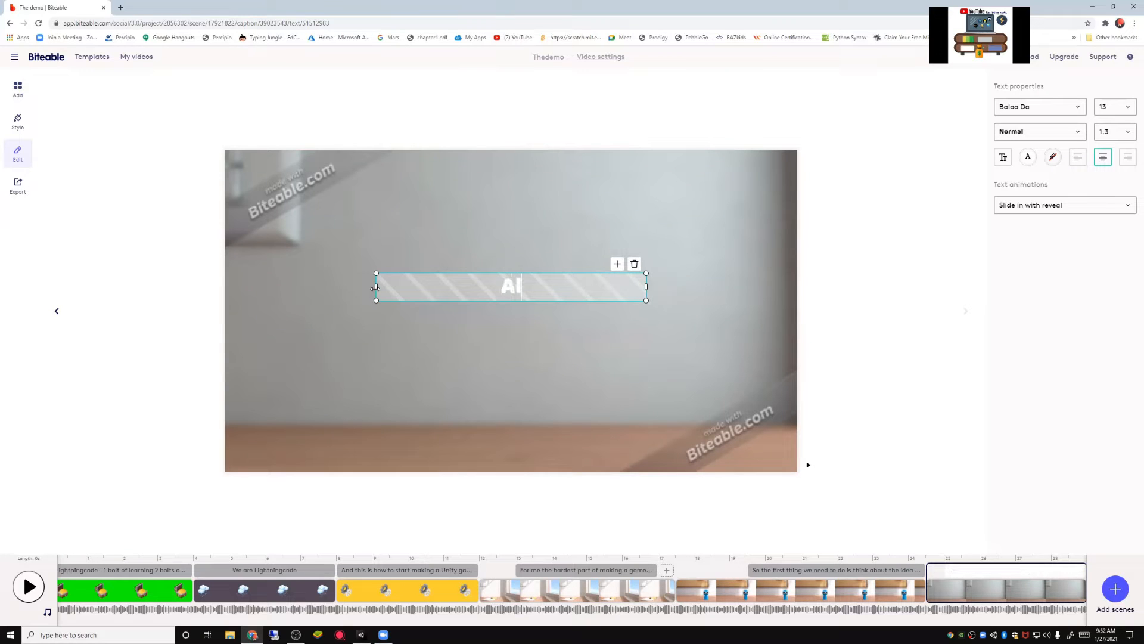
{"action": "type", "text": "so ma"}
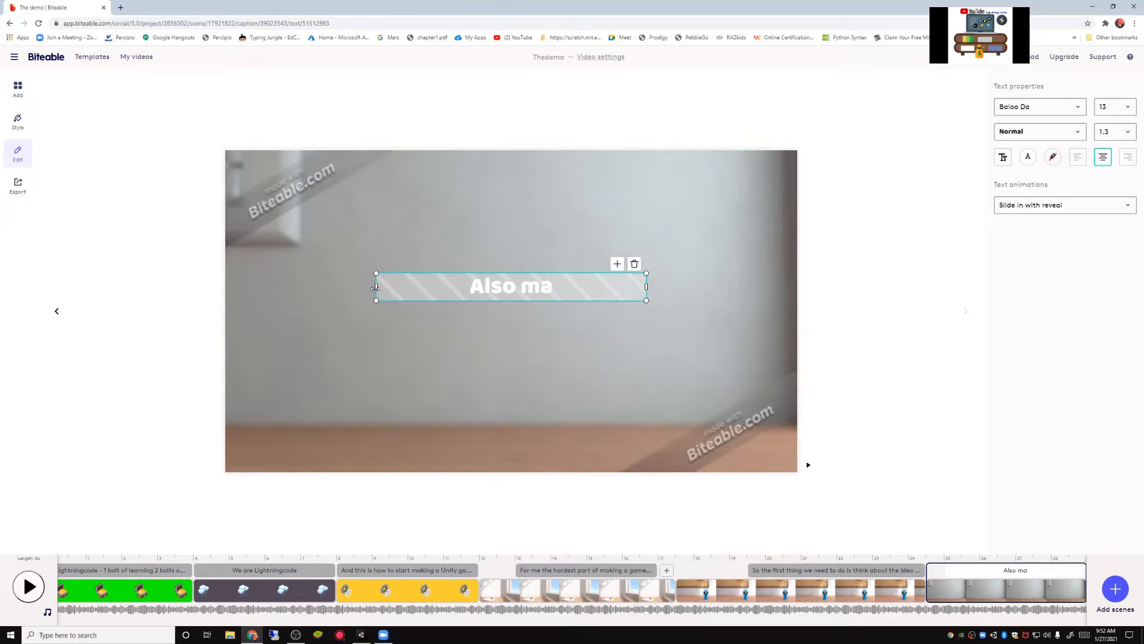
{"action": "type", "text": "ke sure"}
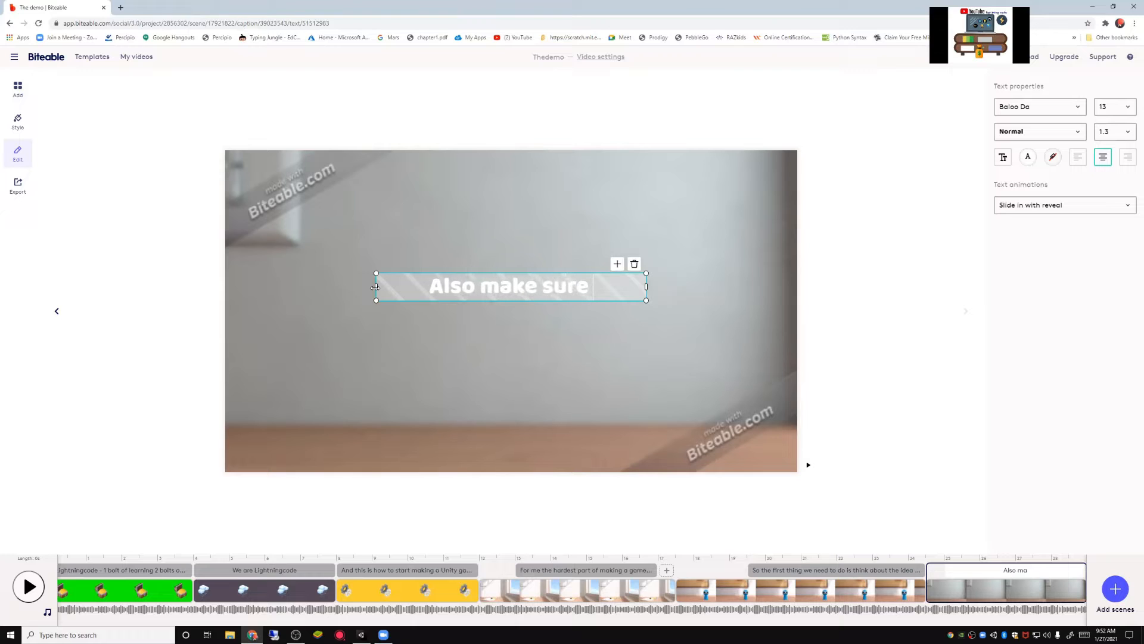
{"action": "type", "text": " that"}
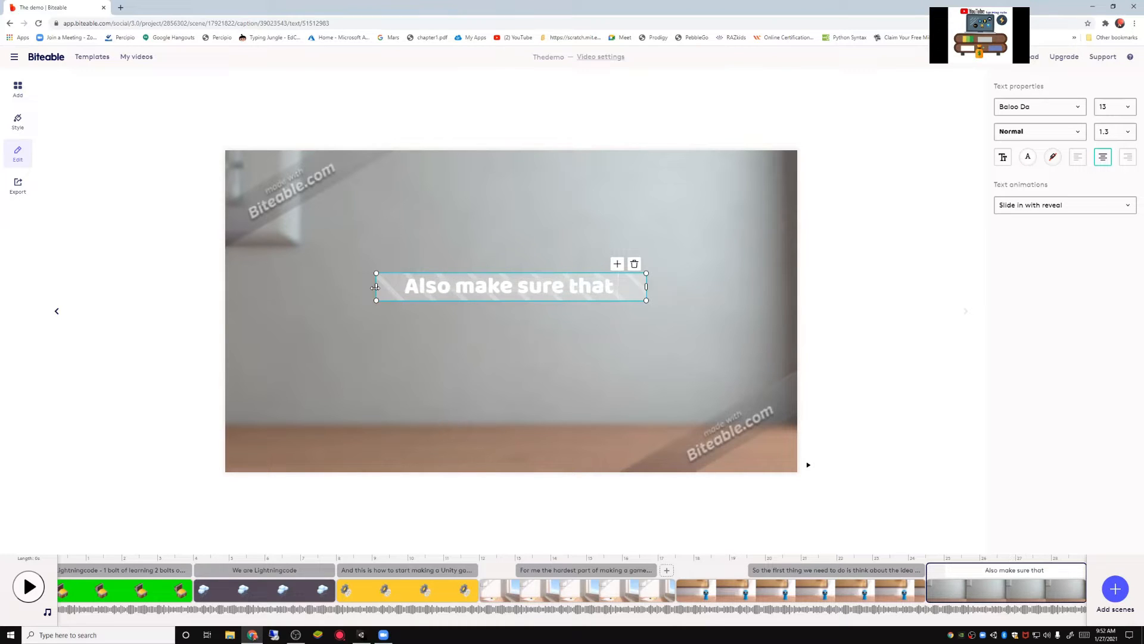
{"action": "type", "text": " it can"}
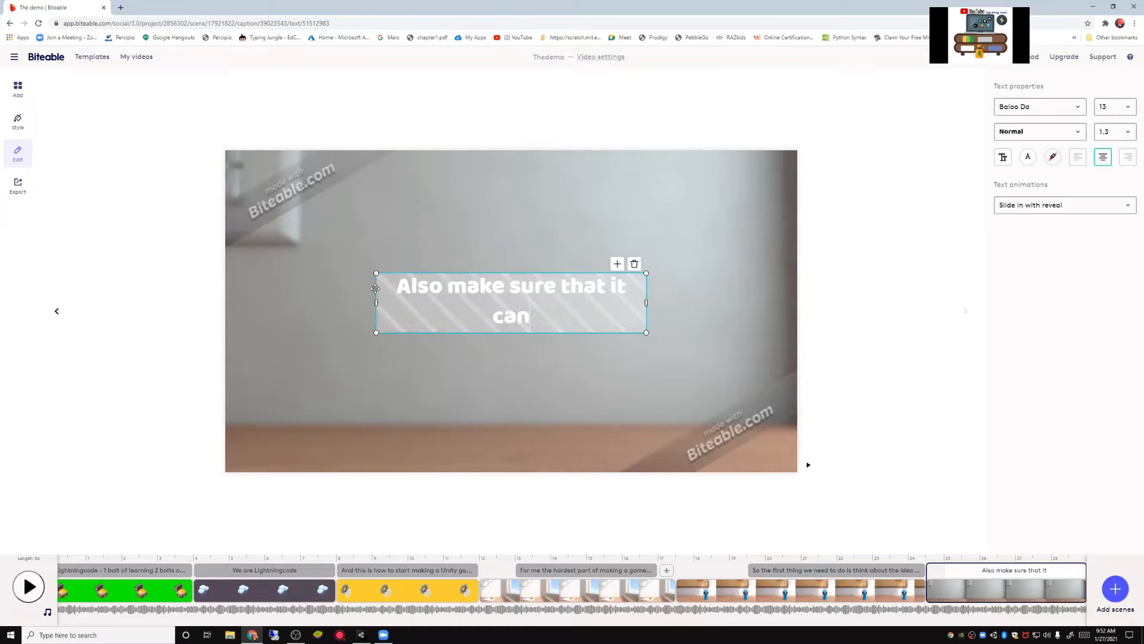
{"action": "type", "text": " be"}
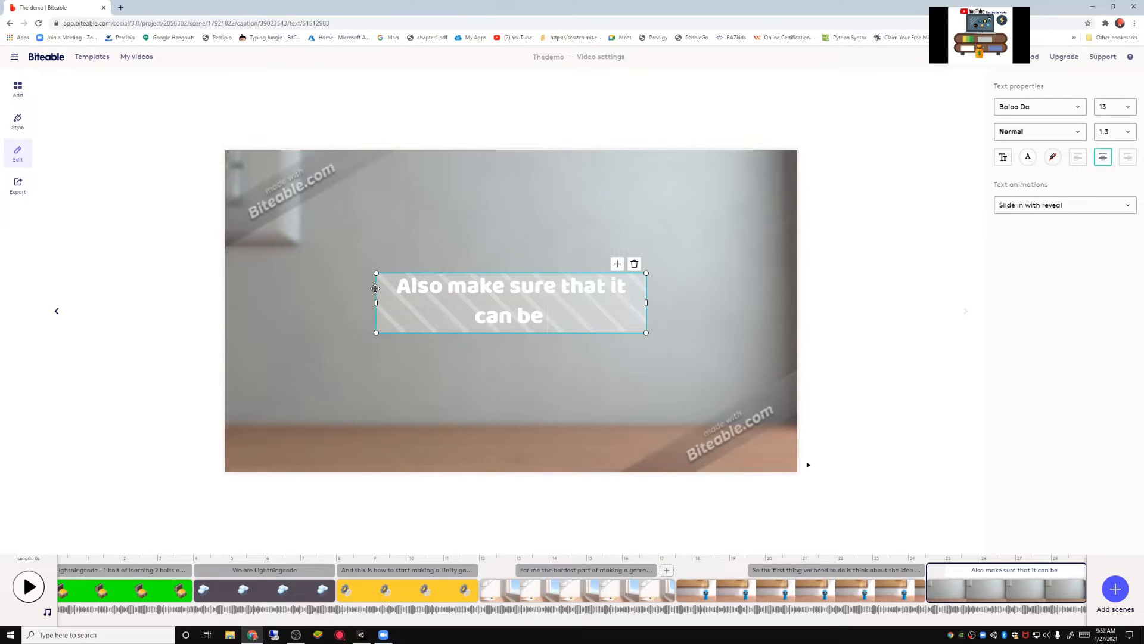
{"action": "type", "text": "changed"}
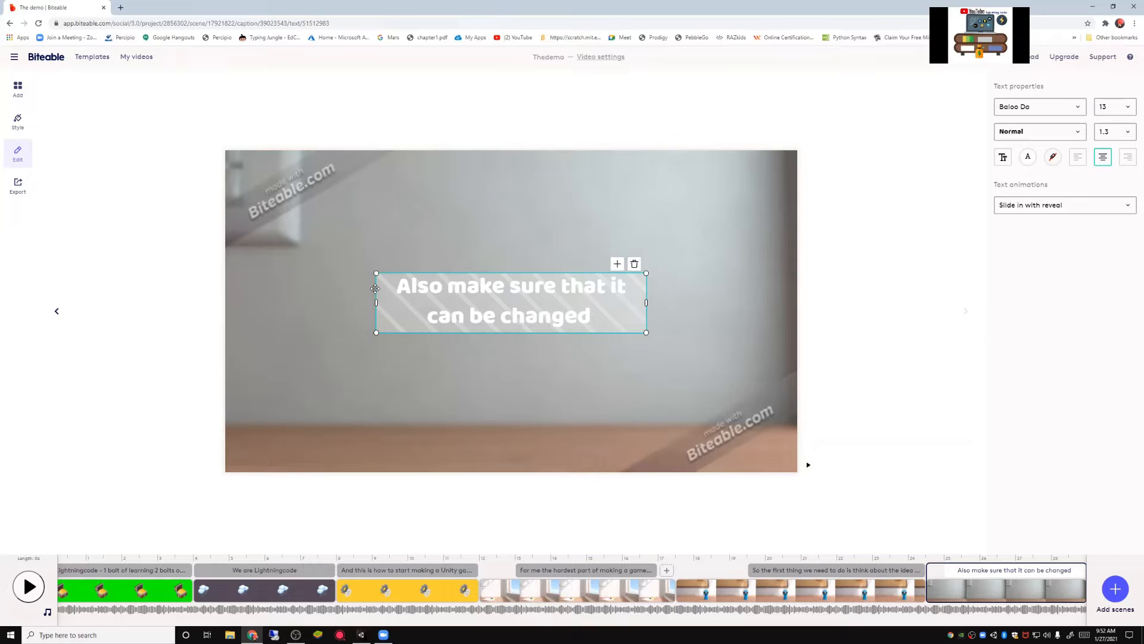
{"action": "type", "text": "and"}
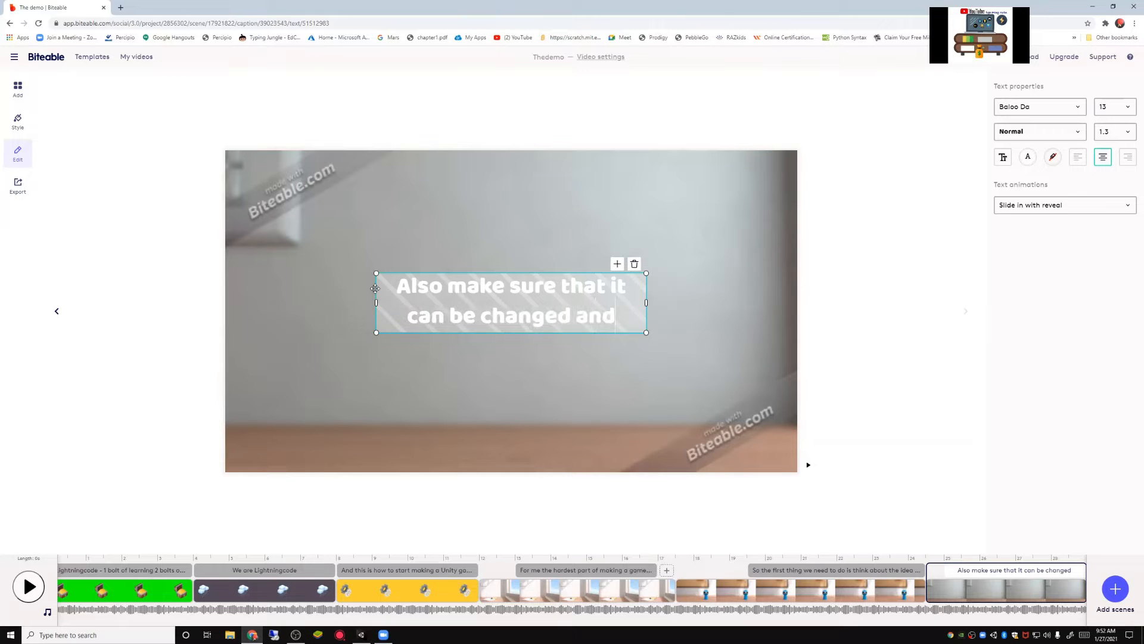
{"action": "type", "text": " that you t"}
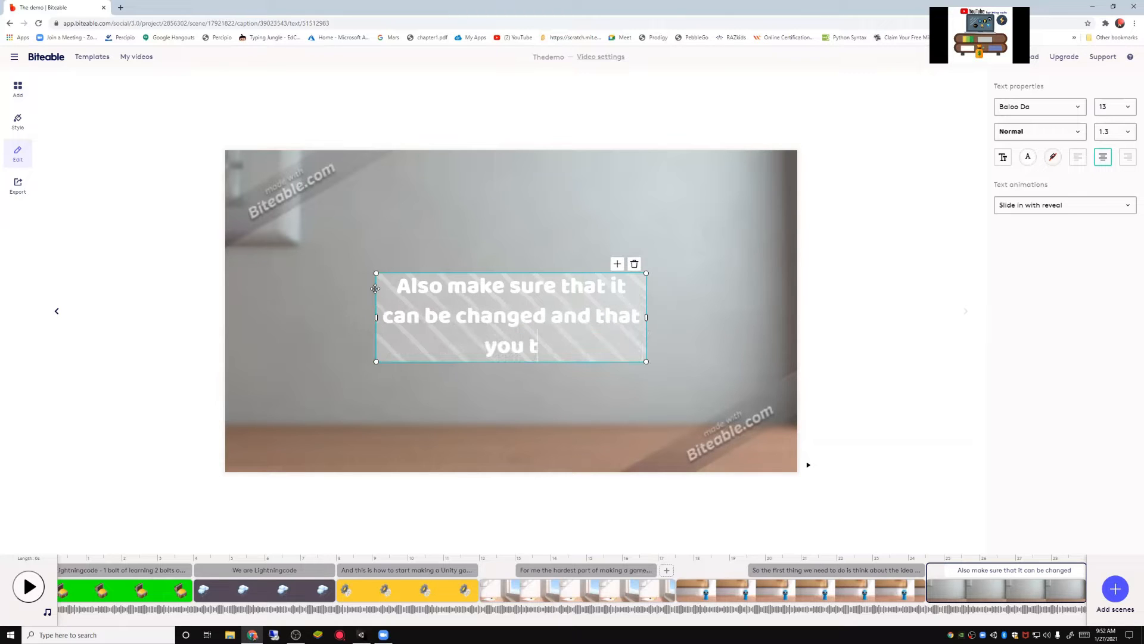
{"action": "type", "text": "hink of a"}
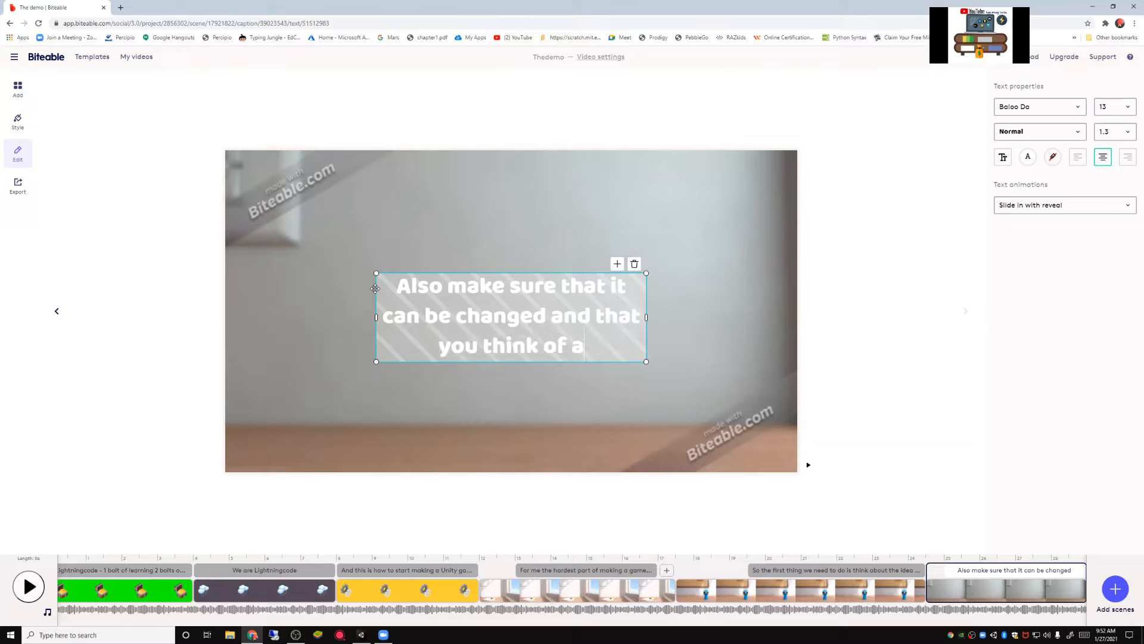
{"action": "type", "text": " f"}
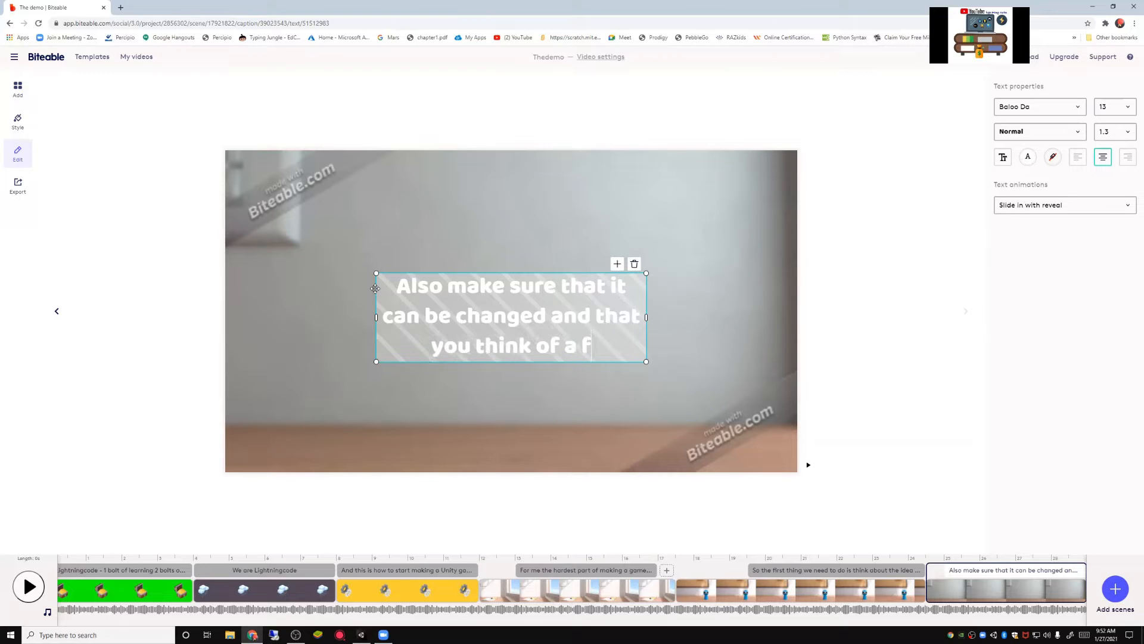
{"action": "type", "text": "ull game idea"}
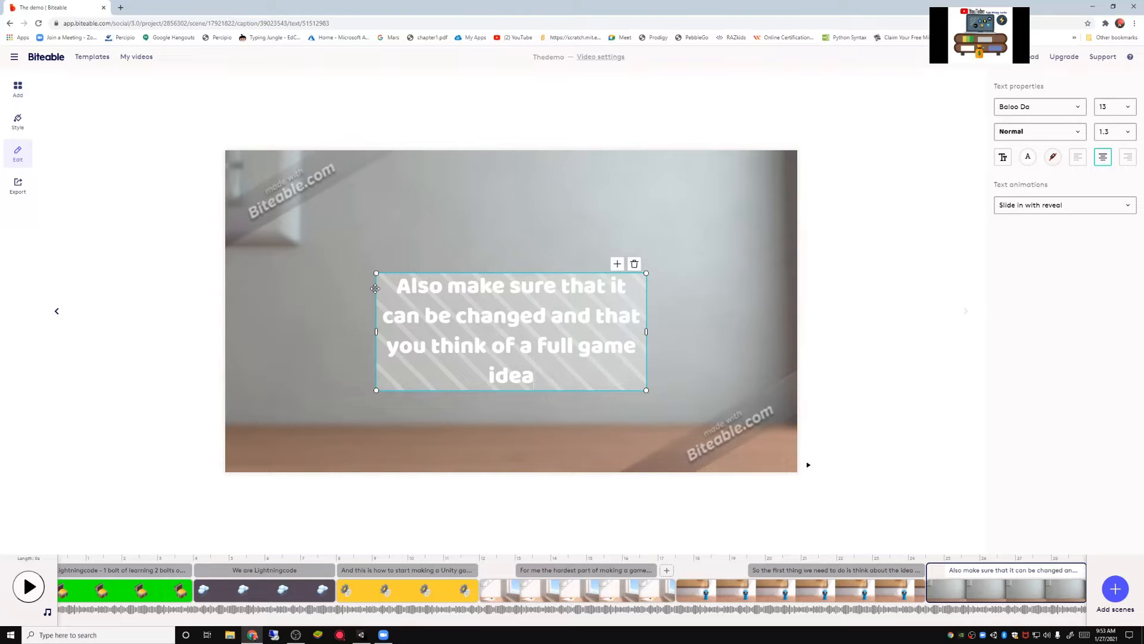
{"action": "type", "text": "."}
Add the Traffic Jam Unblock scene from the Clay explainer collection and delete it again from the timeline
{"action": "left_click", "coordinate": [1115, 599]}
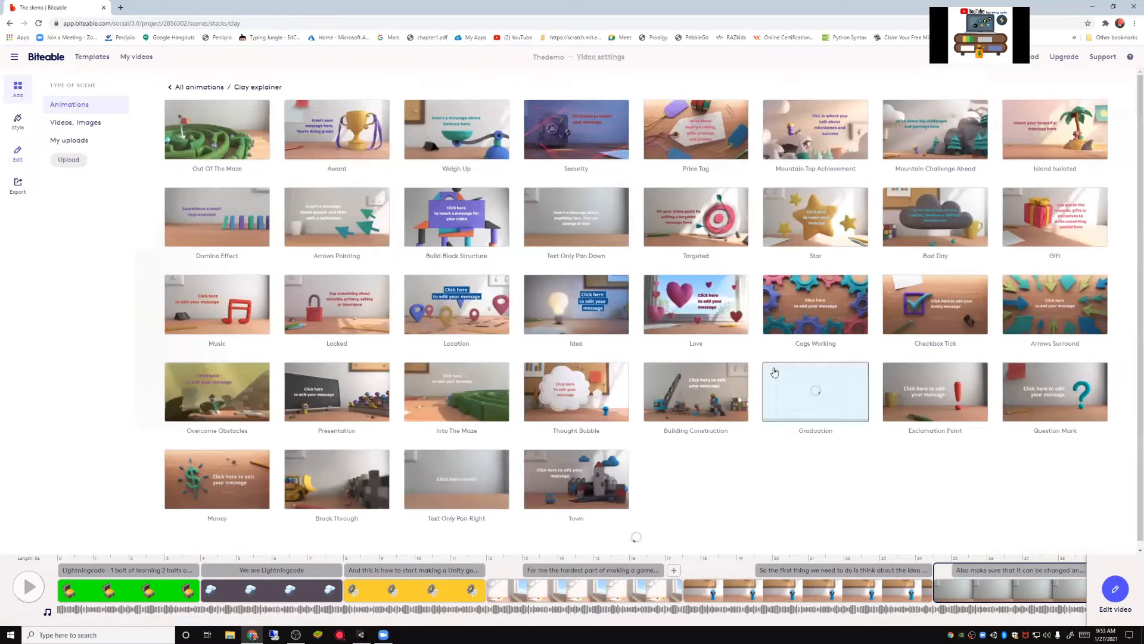
{"action": "scroll", "coordinate": [827, 497], "scroll_direction": "down", "scroll_amount": 1}
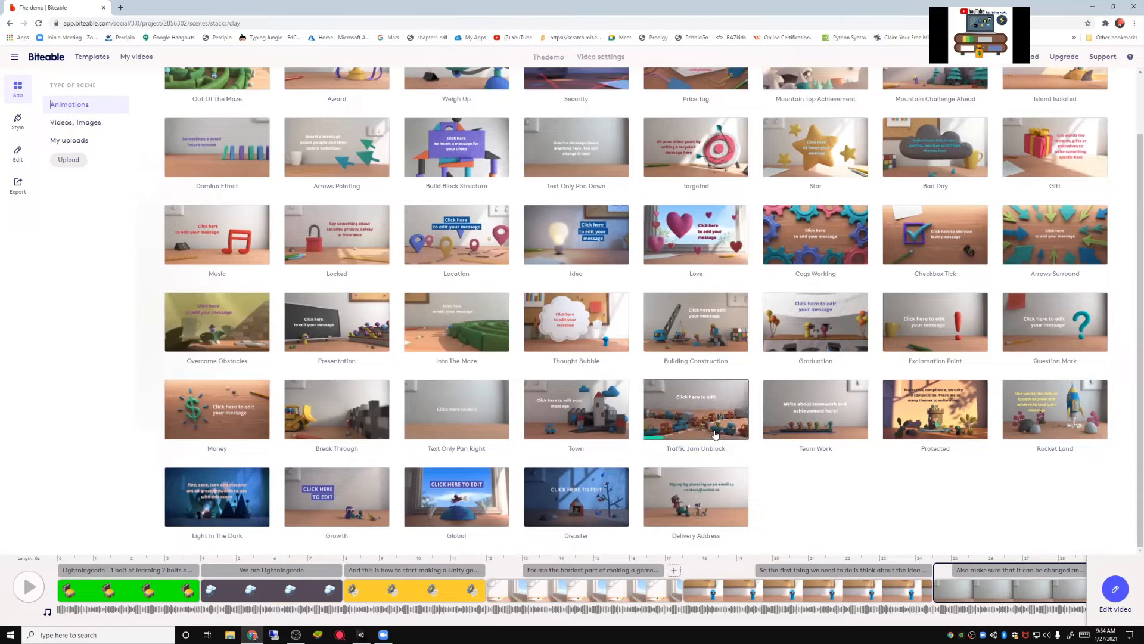
{"action": "left_click", "coordinate": [696, 420]}
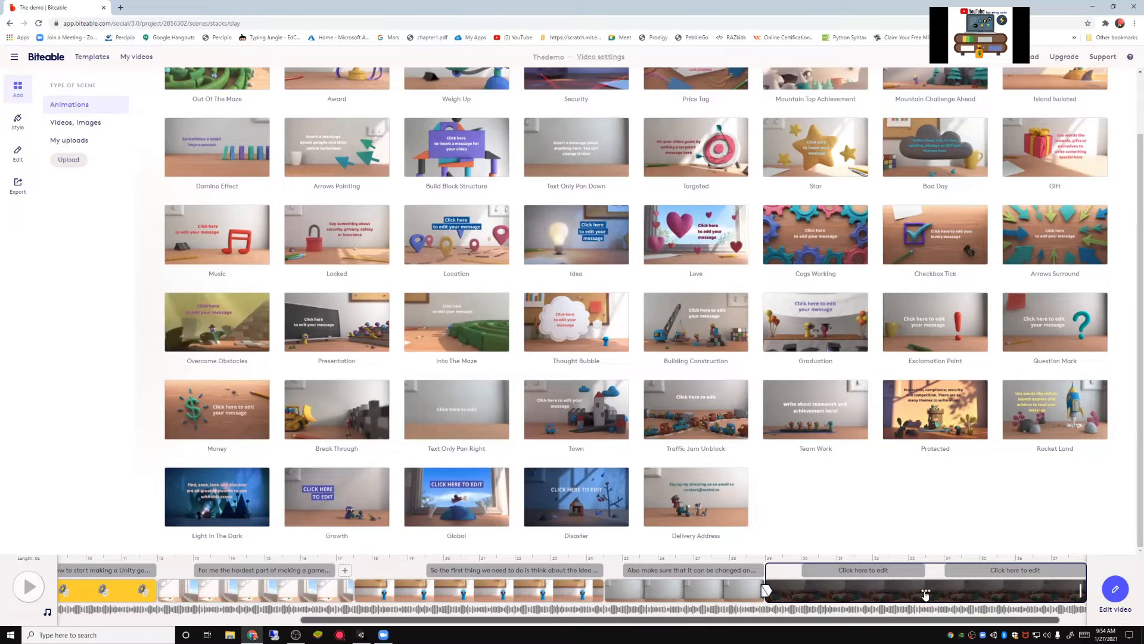
{"action": "left_click", "coordinate": [926, 593]}
{"action": "left_click", "coordinate": [923, 558]}
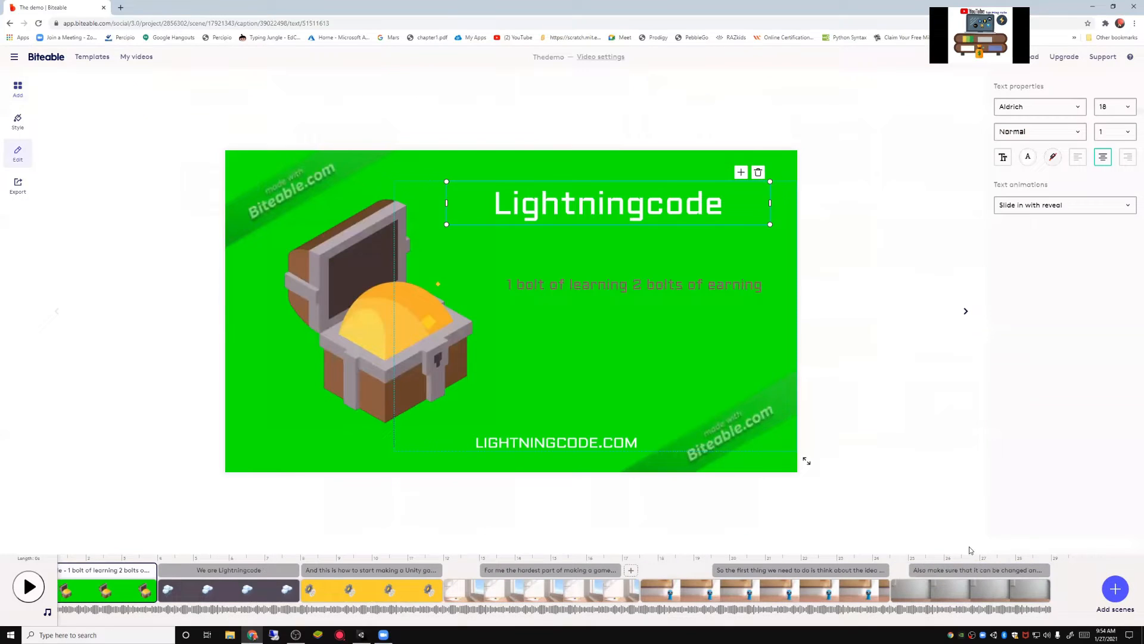
Select the Text Only Pan Down scene and browse the Clay explainer collection for another scene to add after it
{"action": "left_click", "coordinate": [973, 587]}
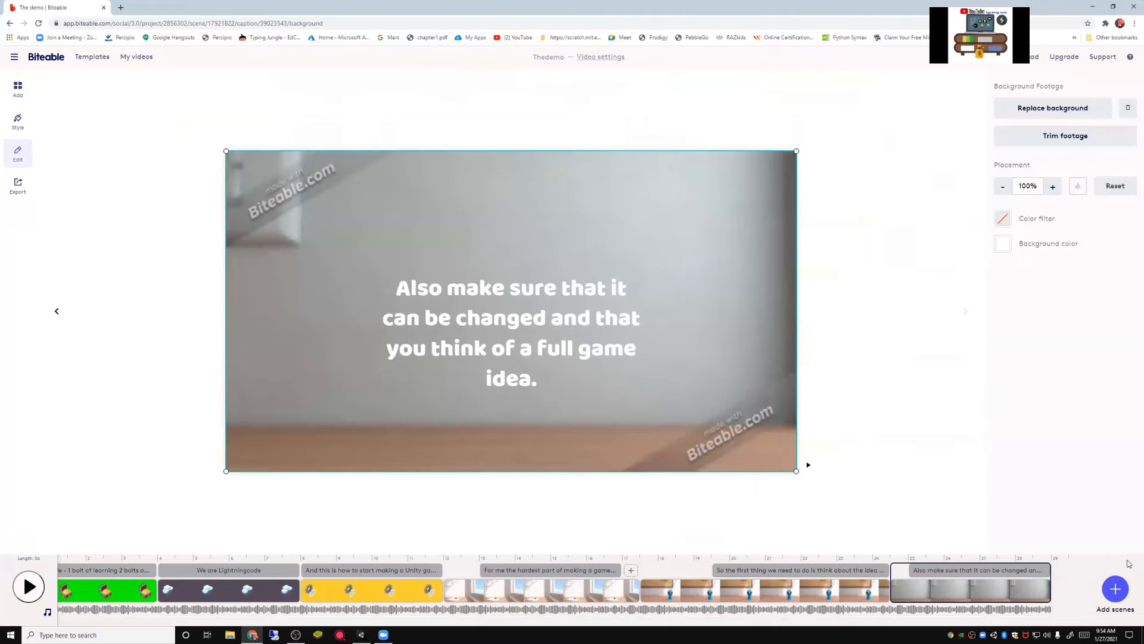
{"action": "left_click", "coordinate": [1117, 587]}
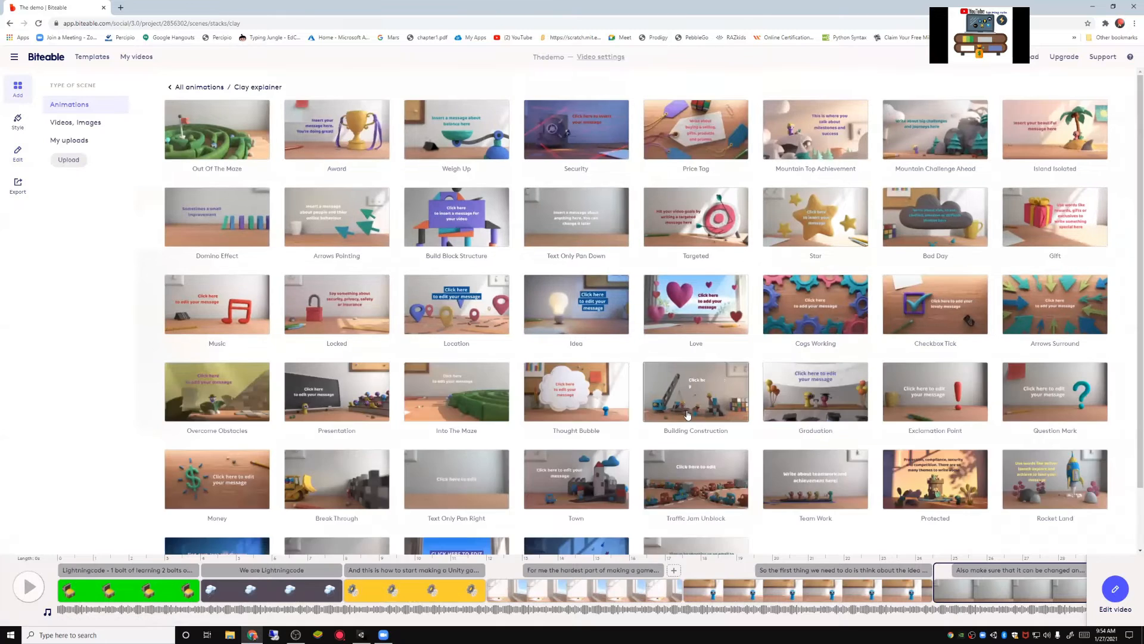
{"action": "scroll", "coordinate": [682, 447], "scroll_direction": "down", "scroll_amount": 2}
{"action": "scroll", "coordinate": [682, 448], "scroll_direction": "up", "scroll_amount": 2}
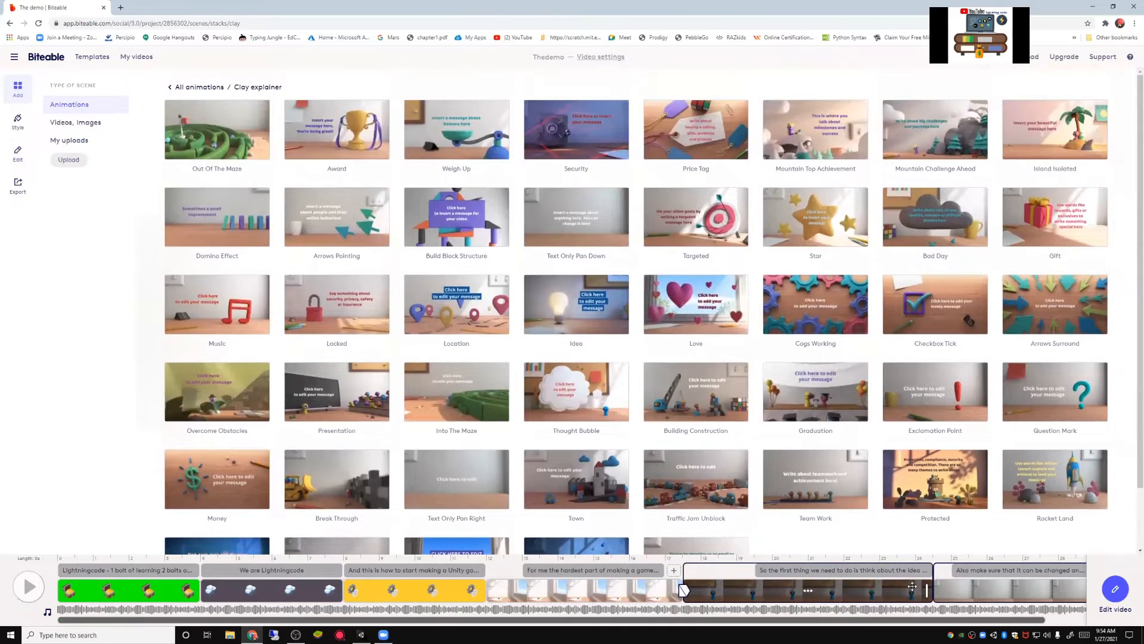